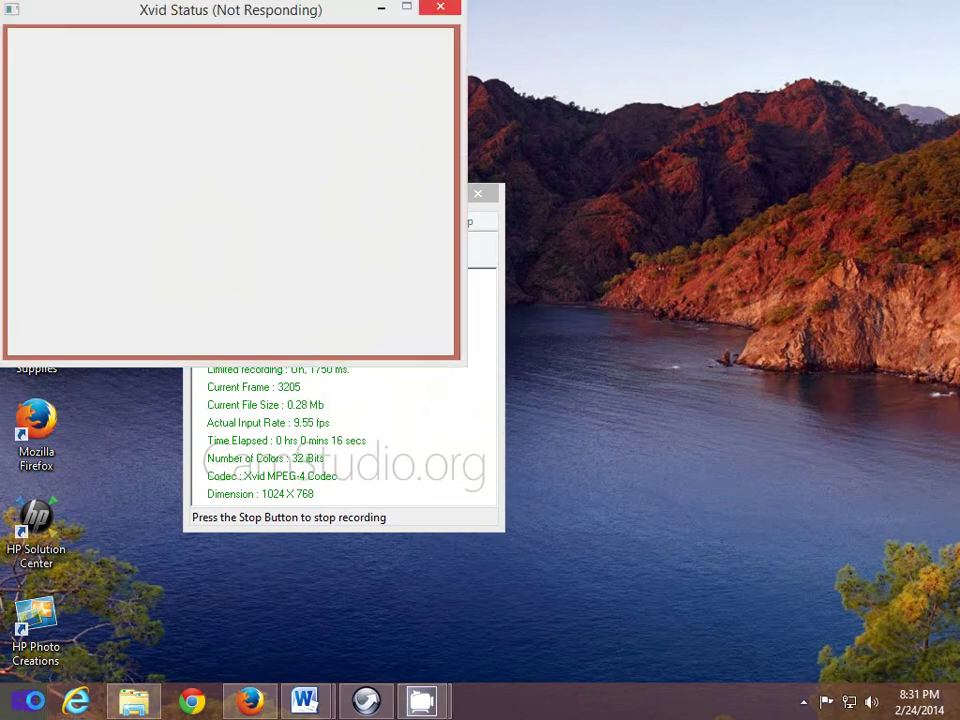
Search the computer for "access" and launch Microsoft Access 2010
click(32, 700)
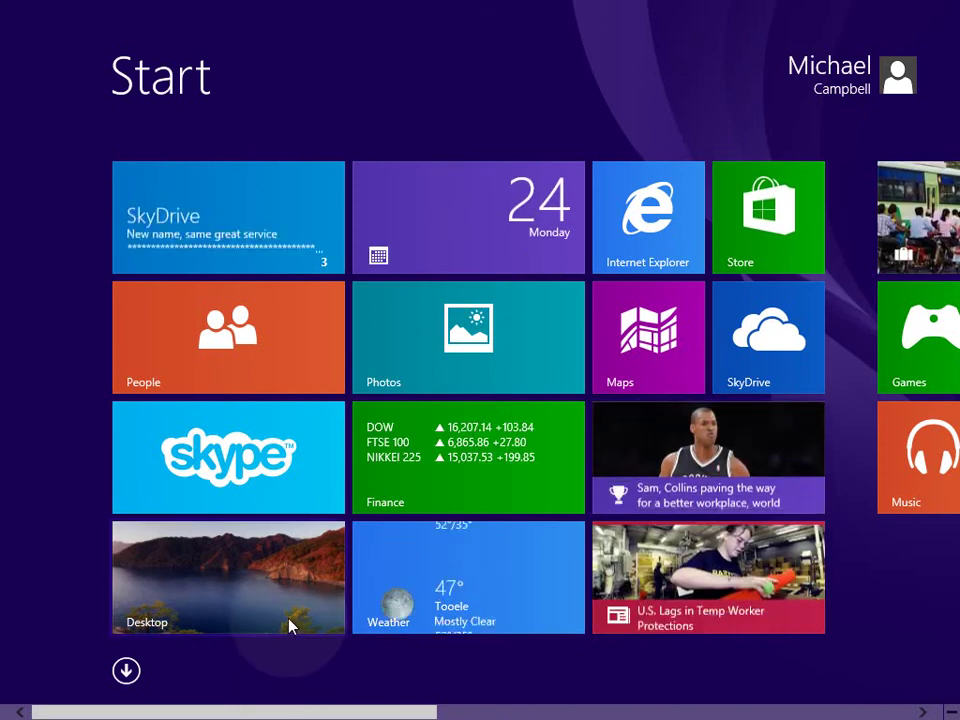
click(290, 627)
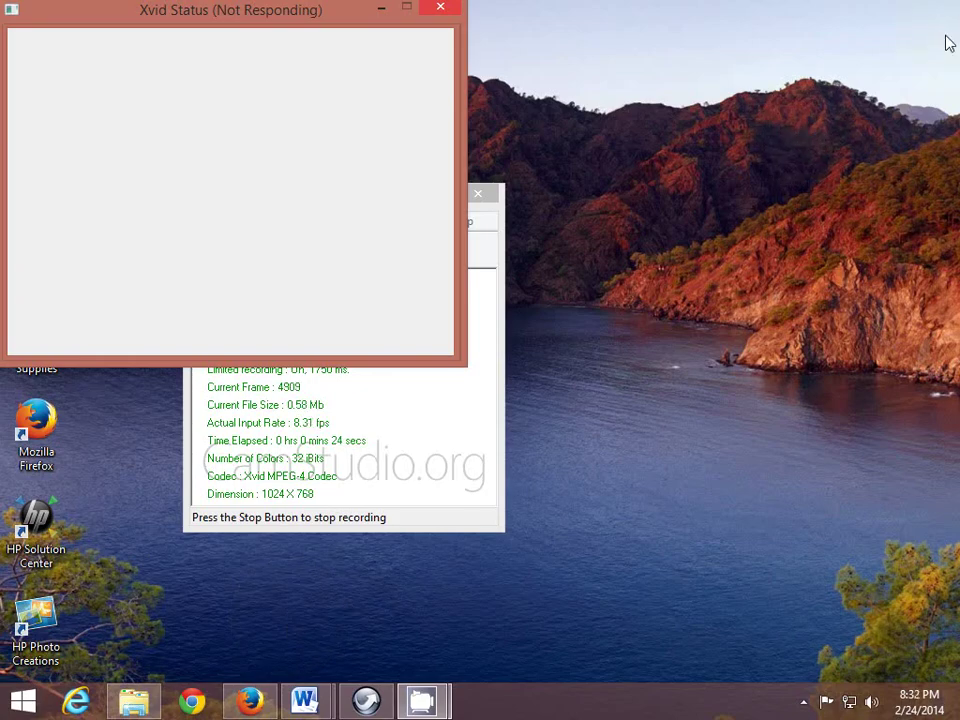
mouse_move(950, 40)
click(922, 167)
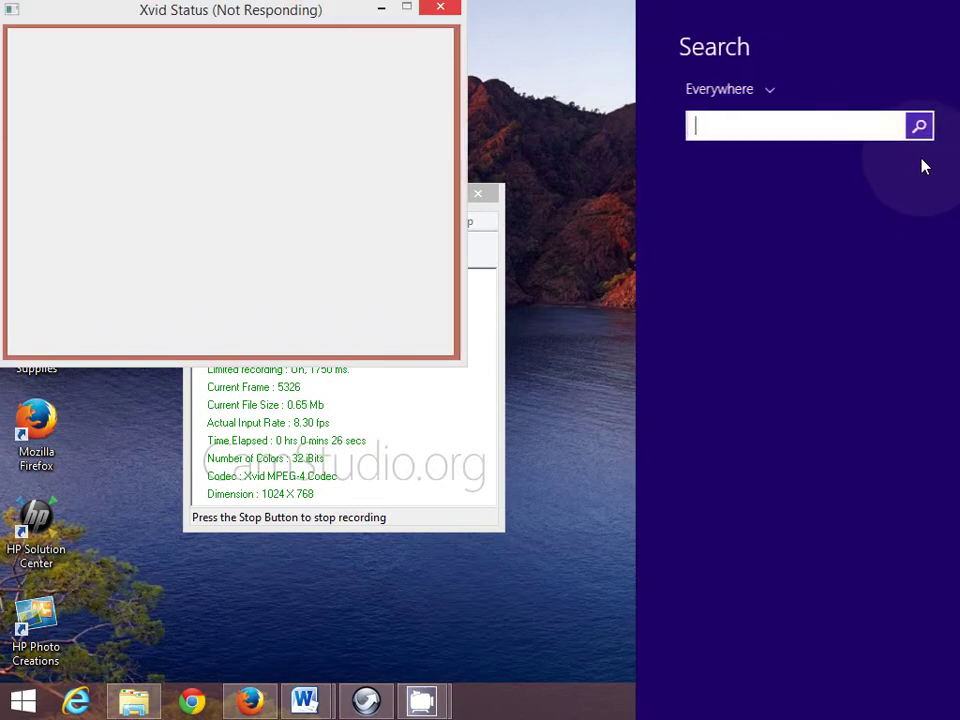
text(access)
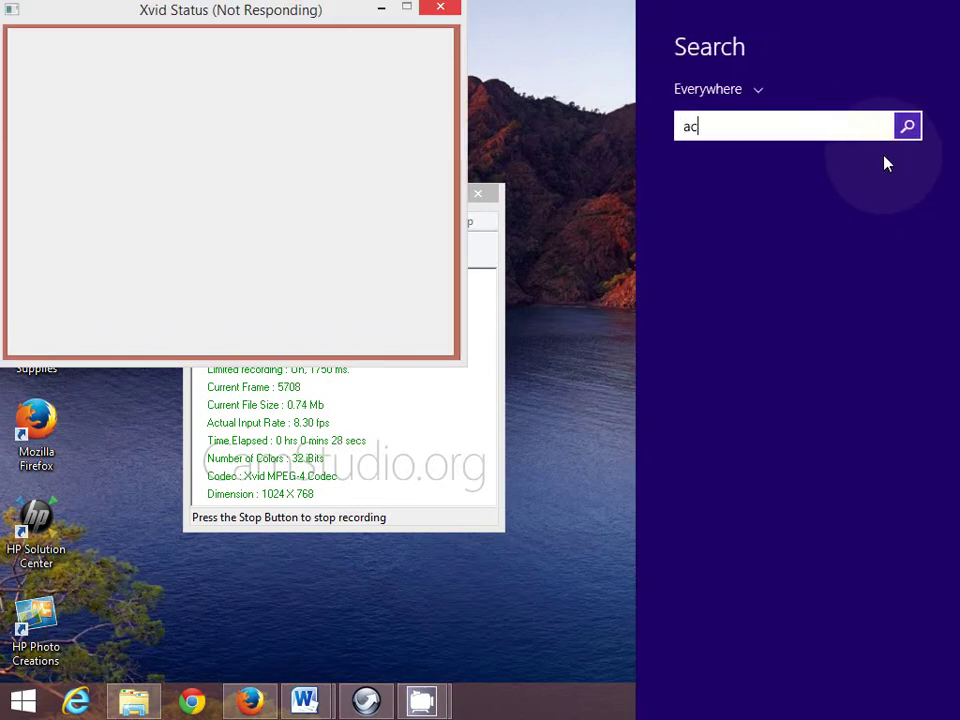
click(906, 126)
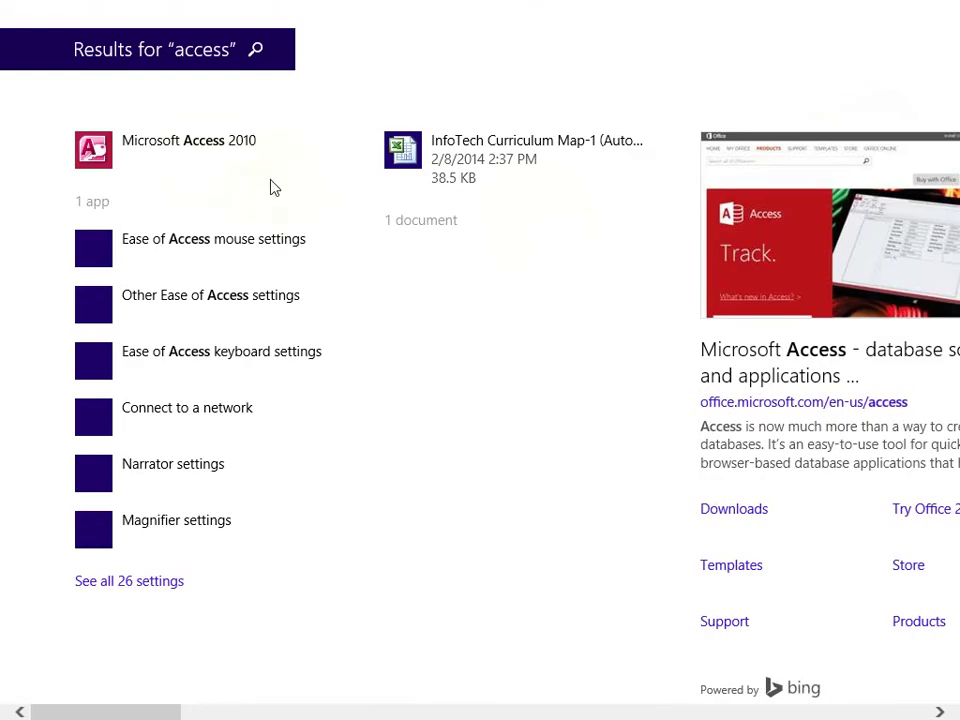
click(184, 143)
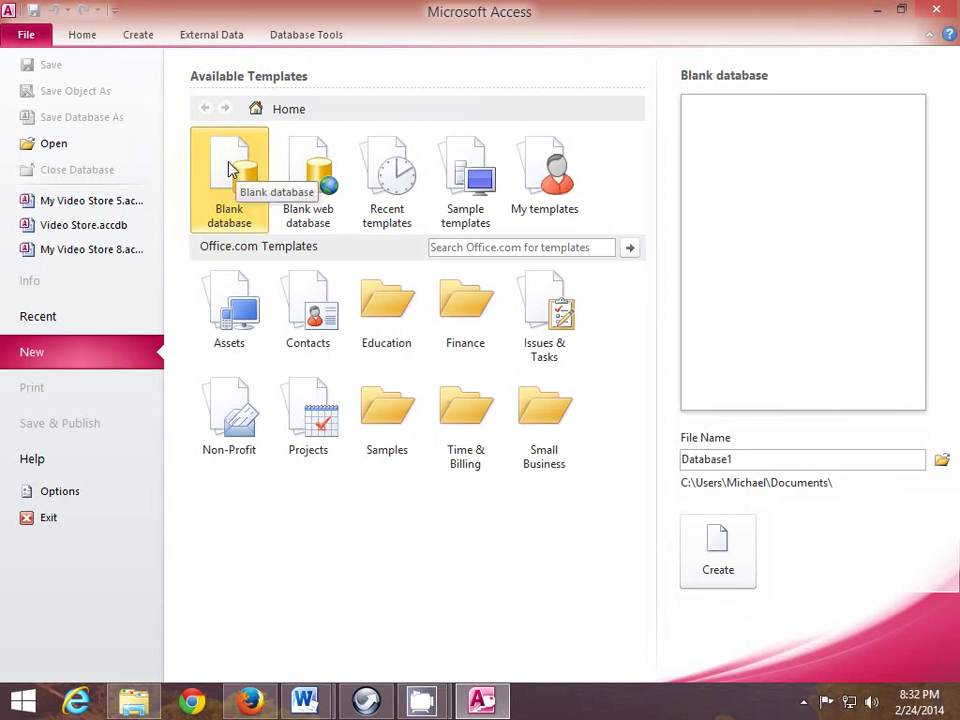
Name the new blank database file My Video Store
double_click(740, 462)
double_click(743, 463)
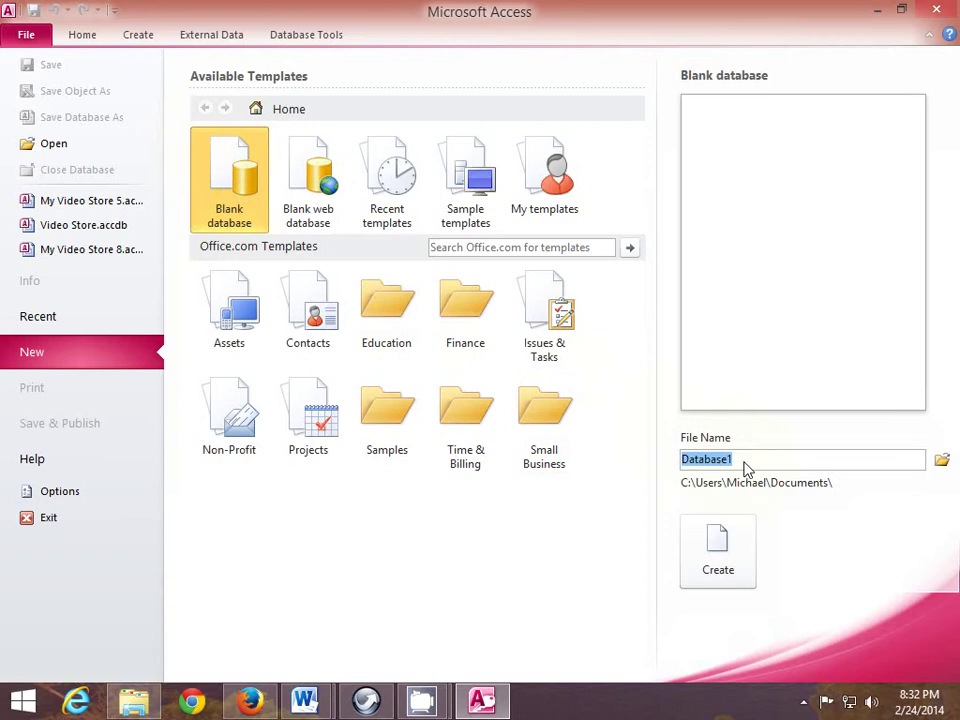
text(My Vid)
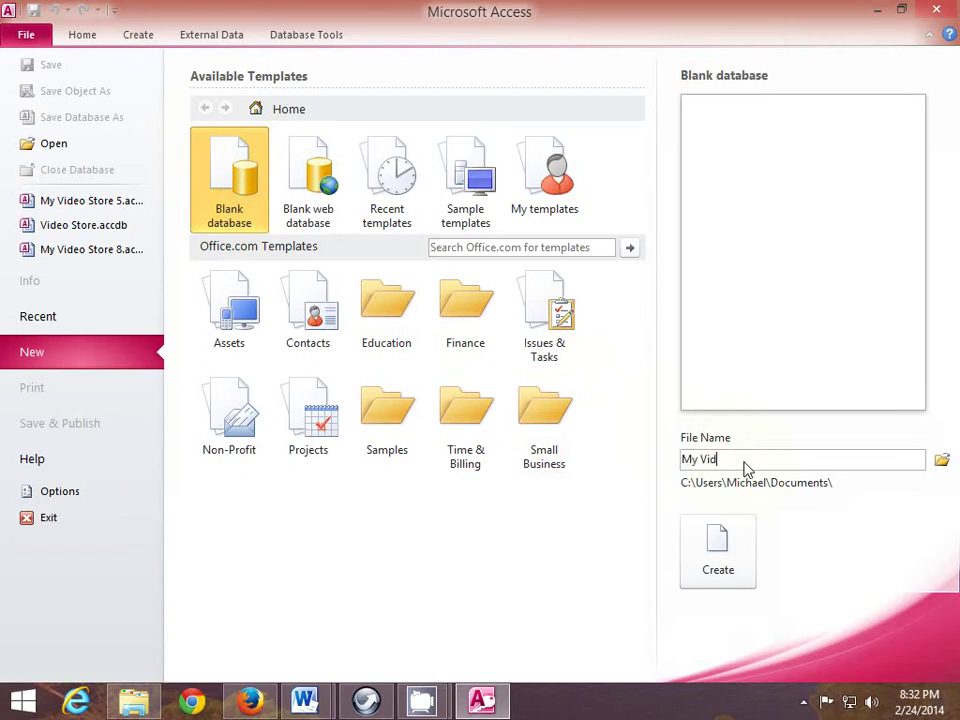
text(eo Store)
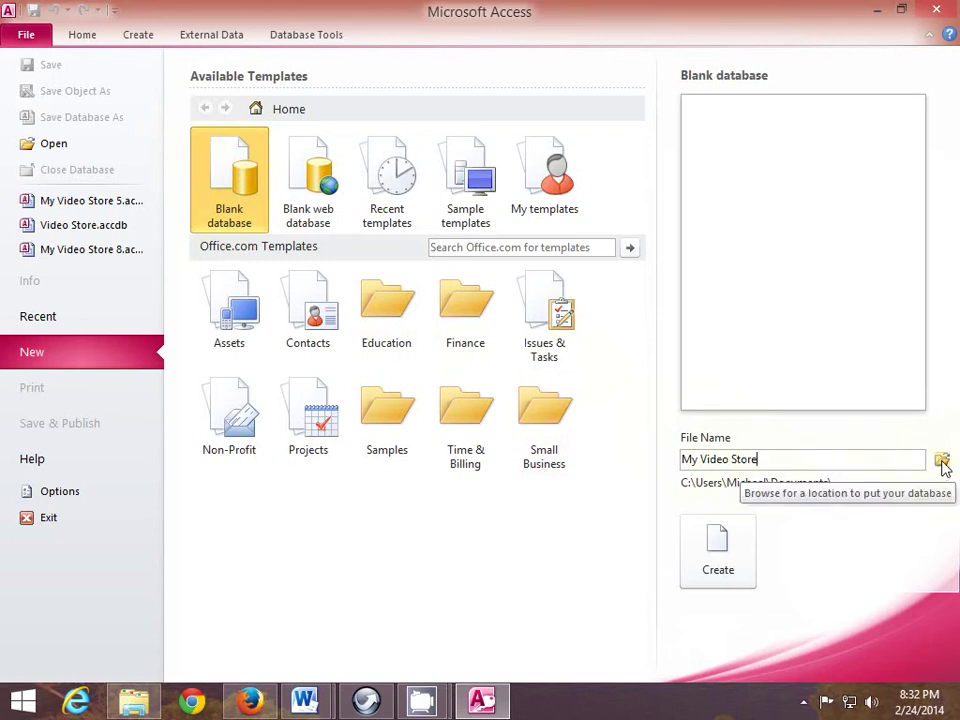
Choose the Documents folder under This PC as the save location and create the blank database
click(942, 462)
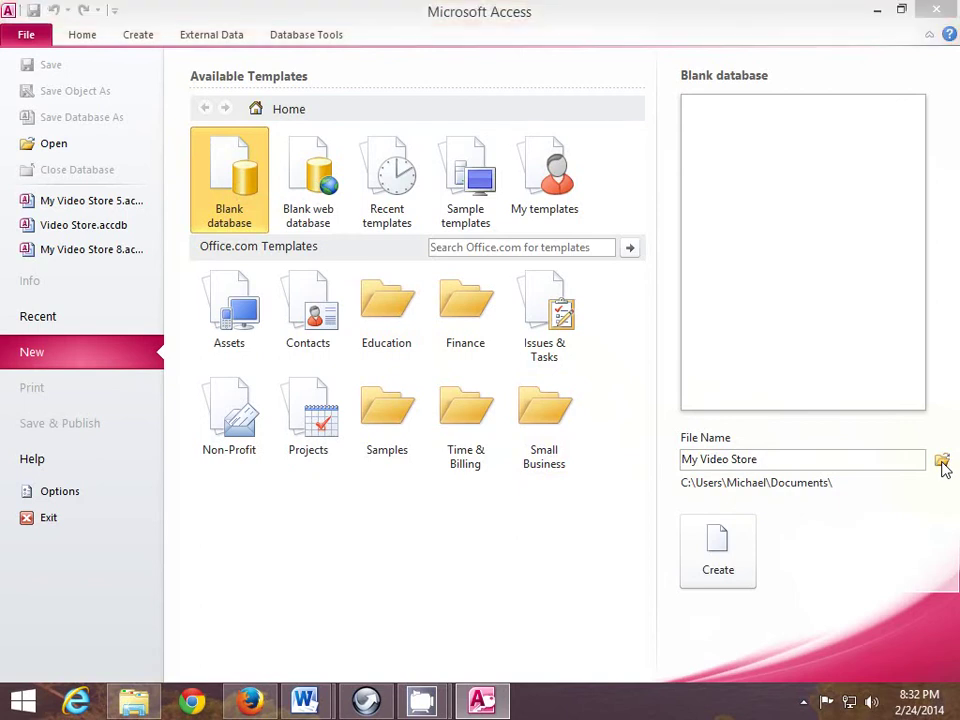
drag(145, 248, 148, 300)
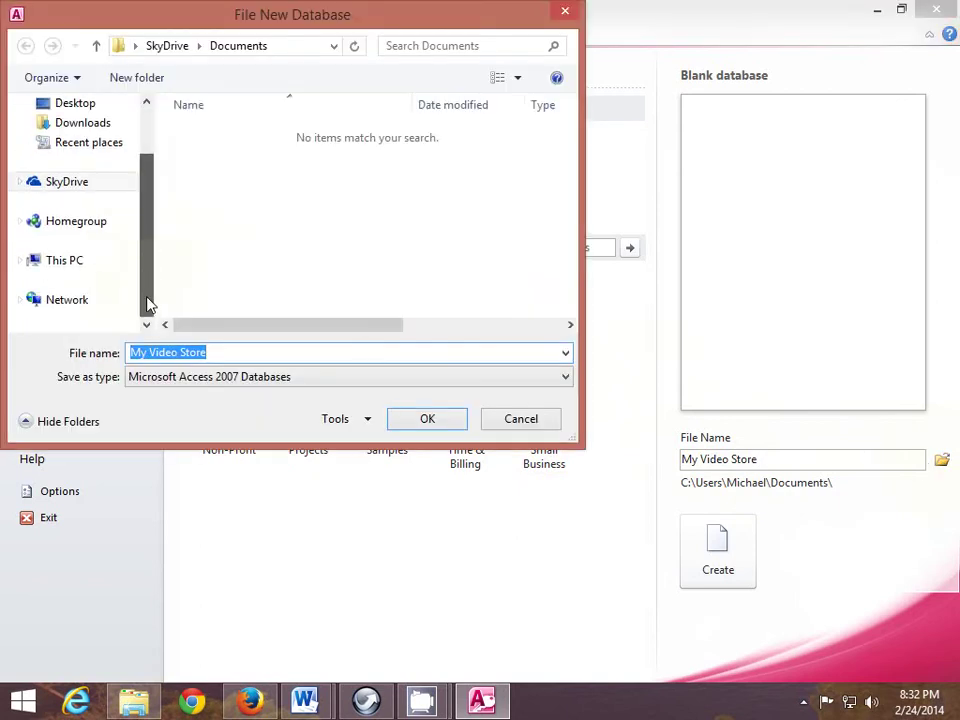
click(72, 259)
scroll(66, 298, up, 3)
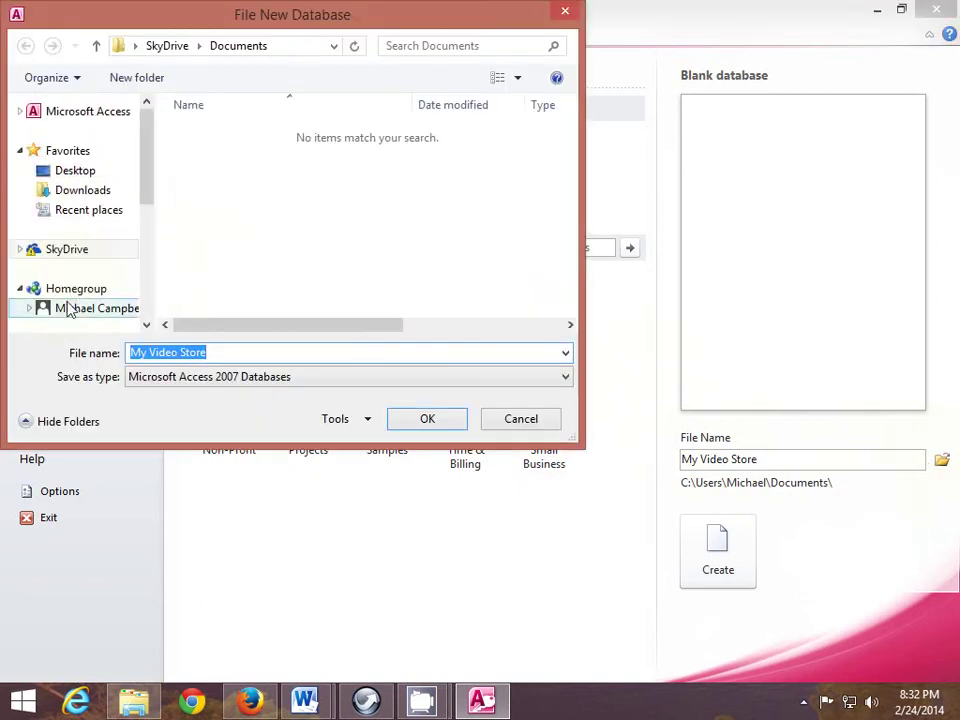
drag(141, 197, 143, 292)
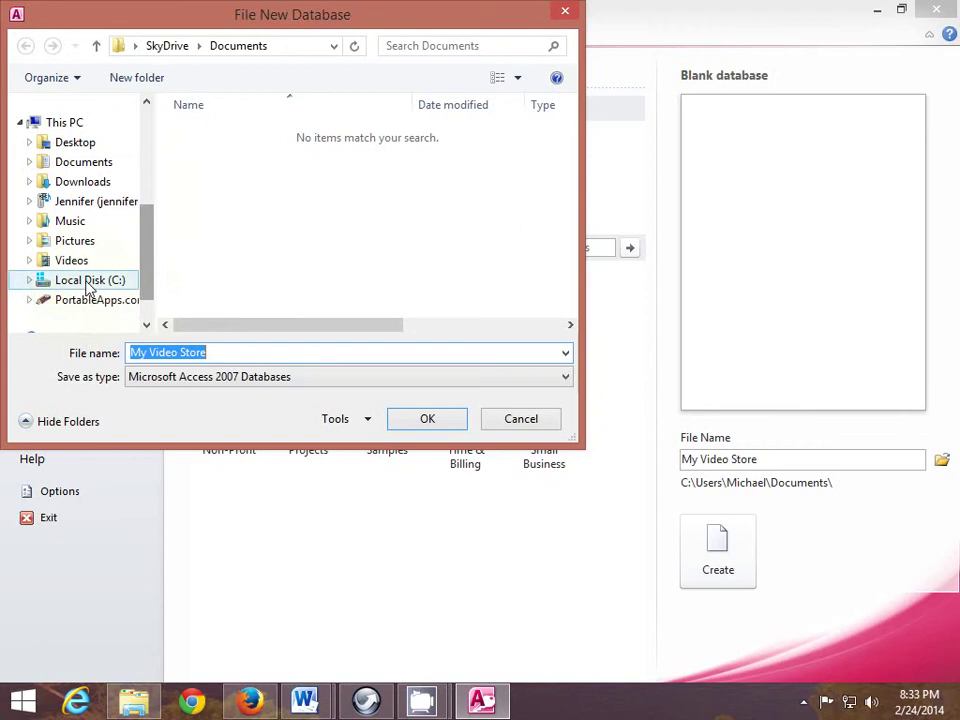
click(92, 167)
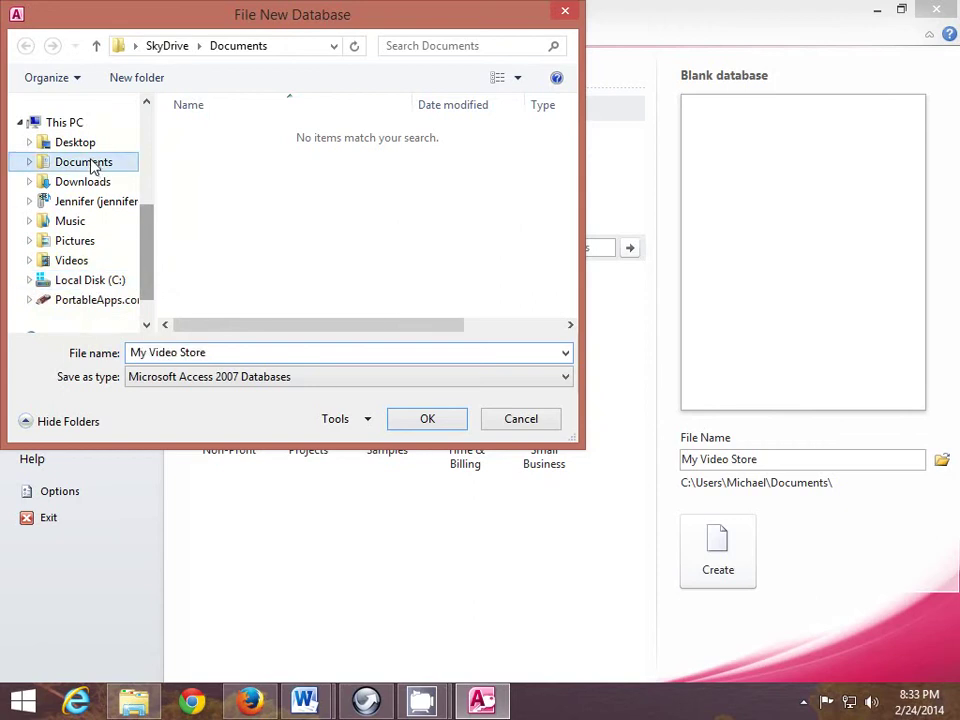
click(422, 421)
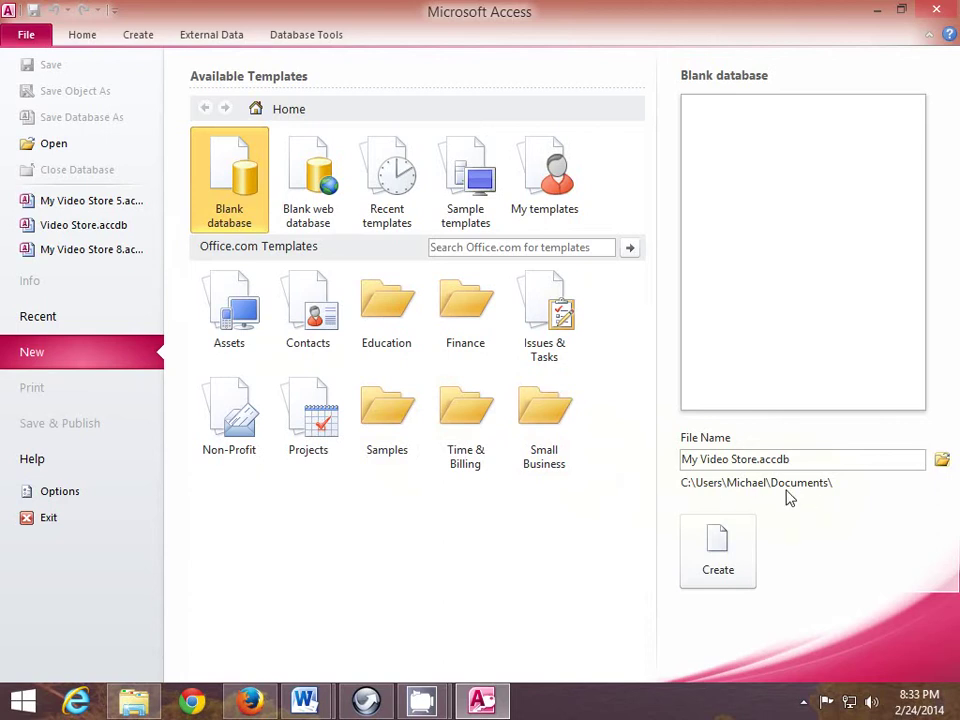
click(728, 566)
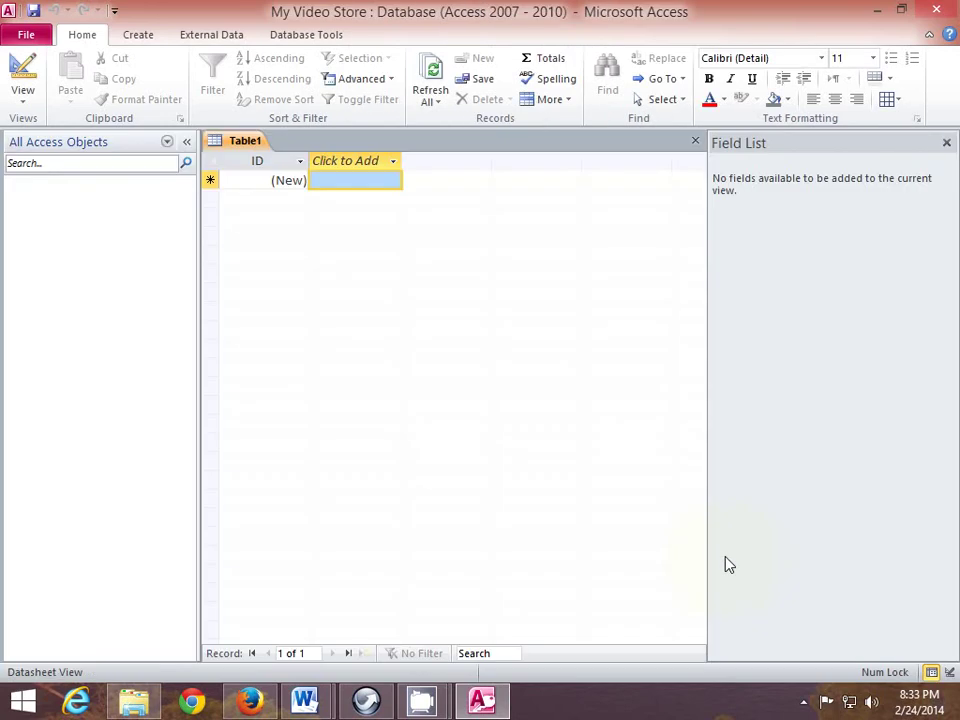
Close the Field List and switch the new table to Design View, saving it as Movies
click(946, 144)
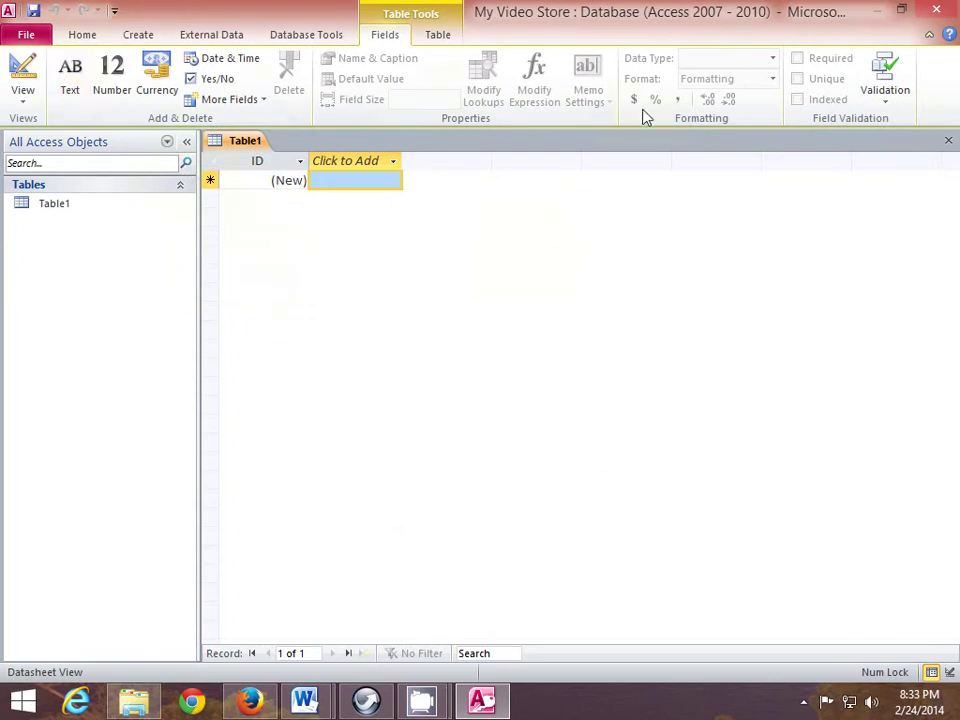
click(26, 107)
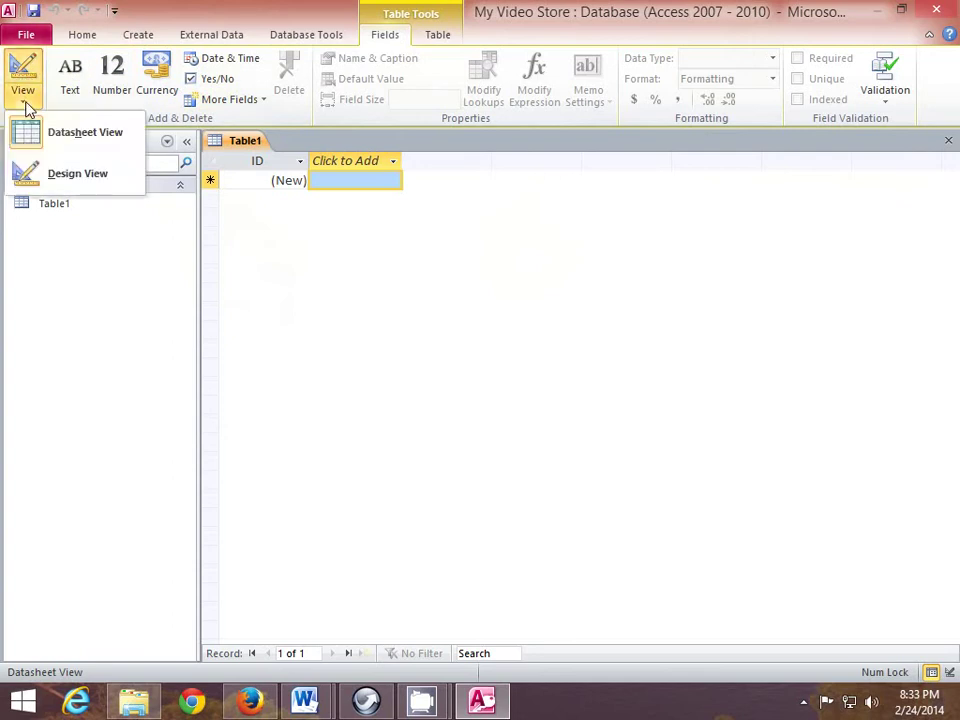
click(65, 178)
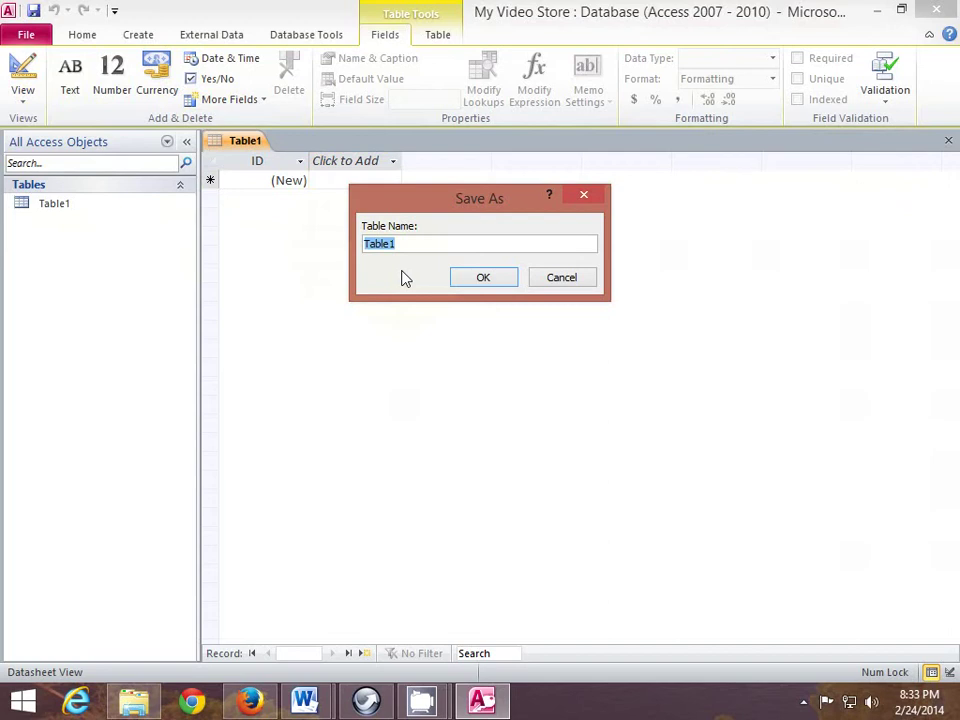
text(Movies)
click(483, 280)
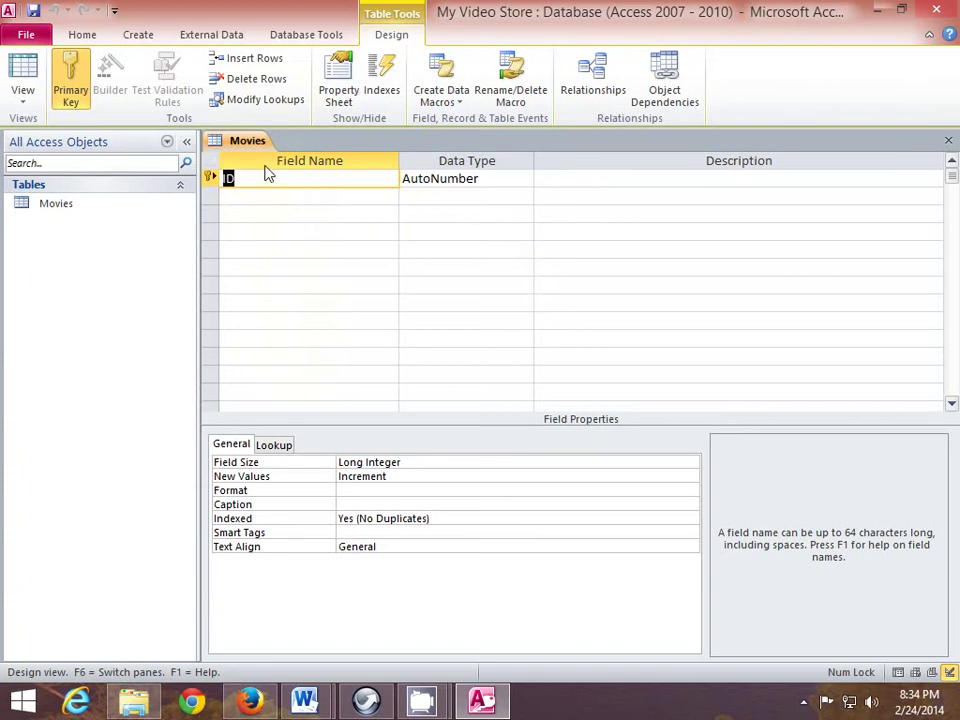
Rename the Movies table's ID field to Barcode and add a Title field with the Text data type
text(Barcode)
click(252, 200)
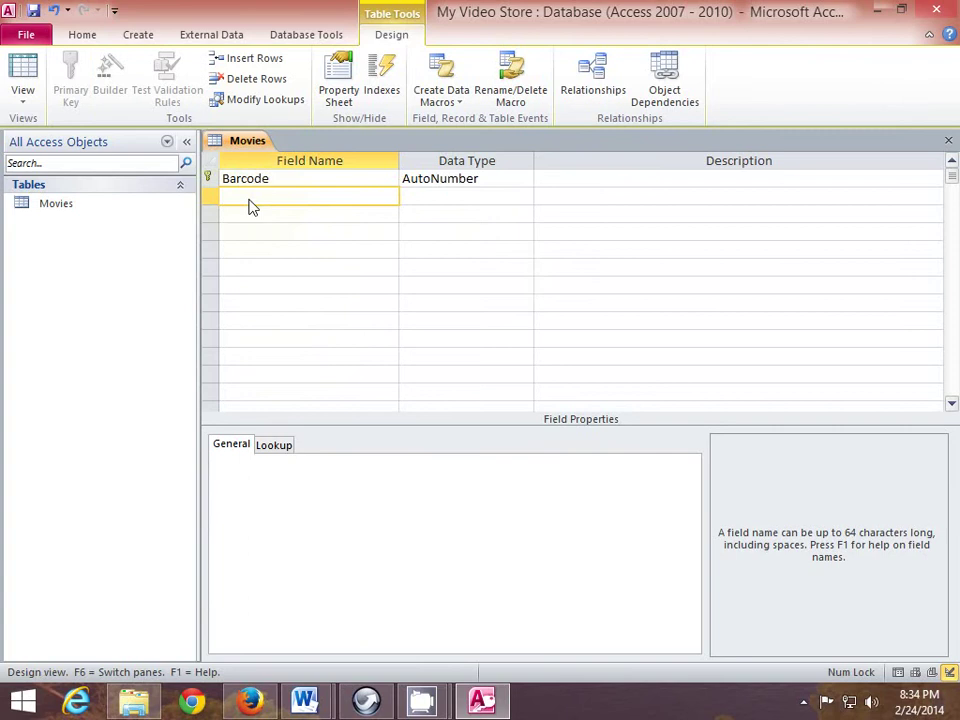
text(Title)
click(440, 198)
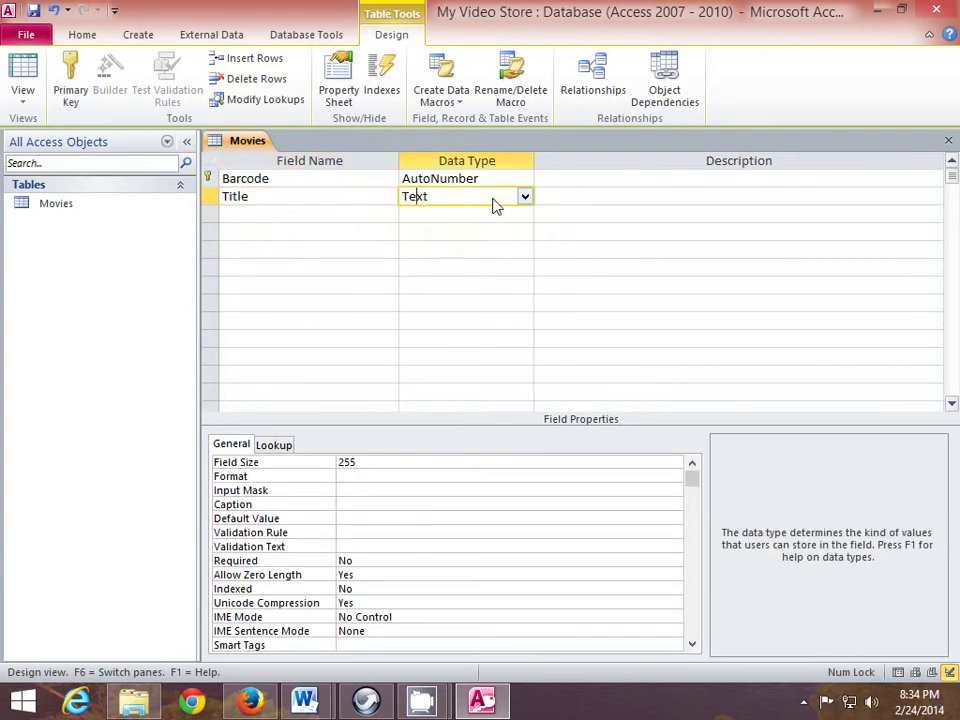
click(414, 203)
click(525, 198)
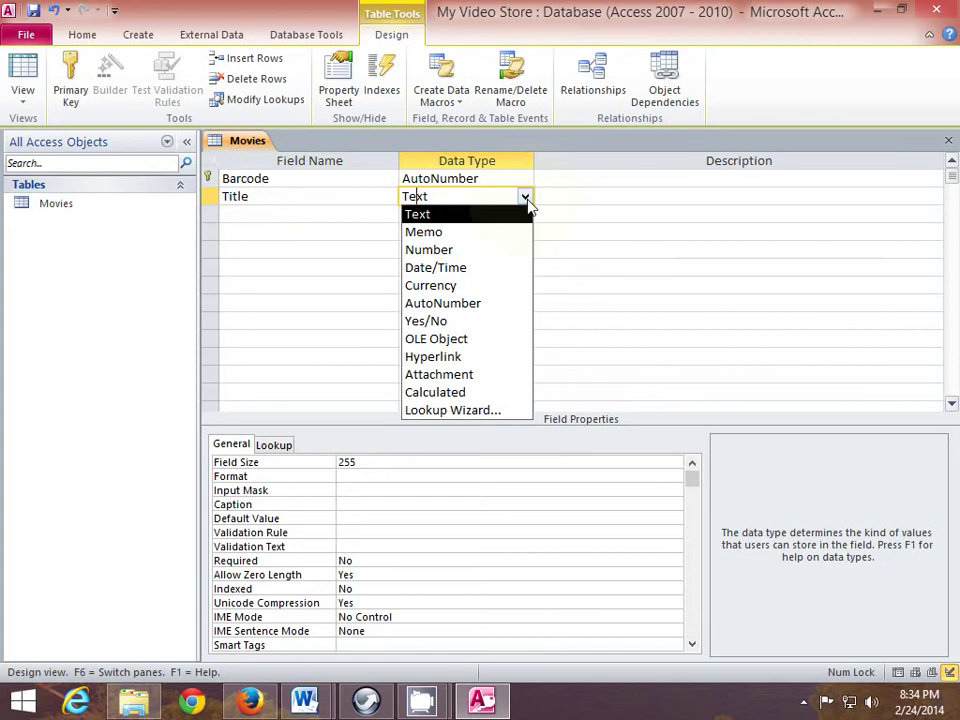
click(445, 215)
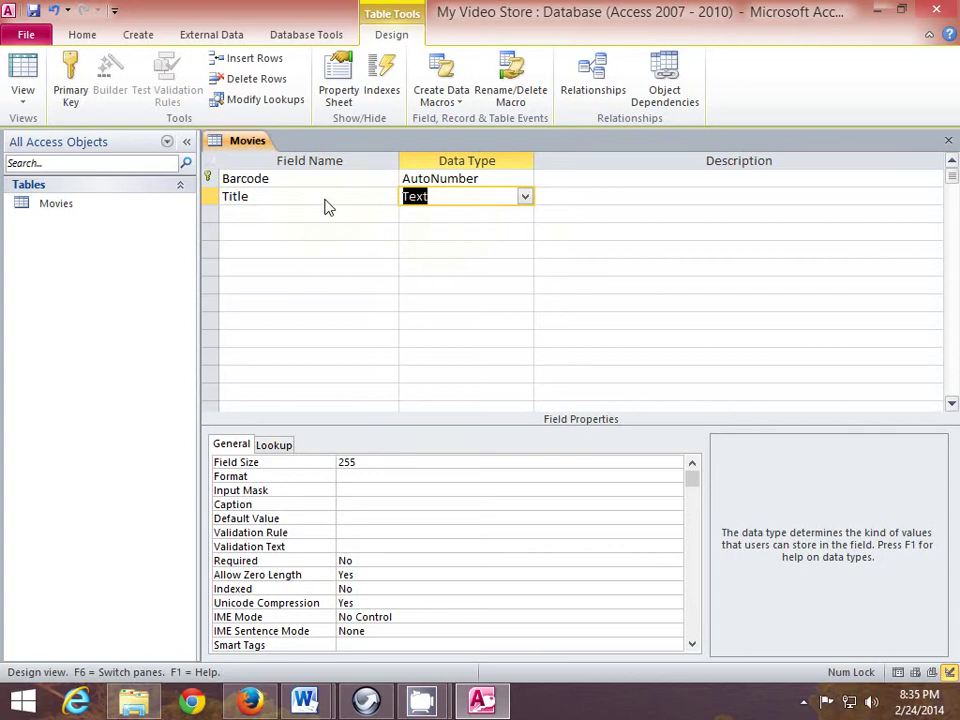
Add a Rating field with the Text data type and the description "G, PG, PG-13, R, NR"
click(273, 220)
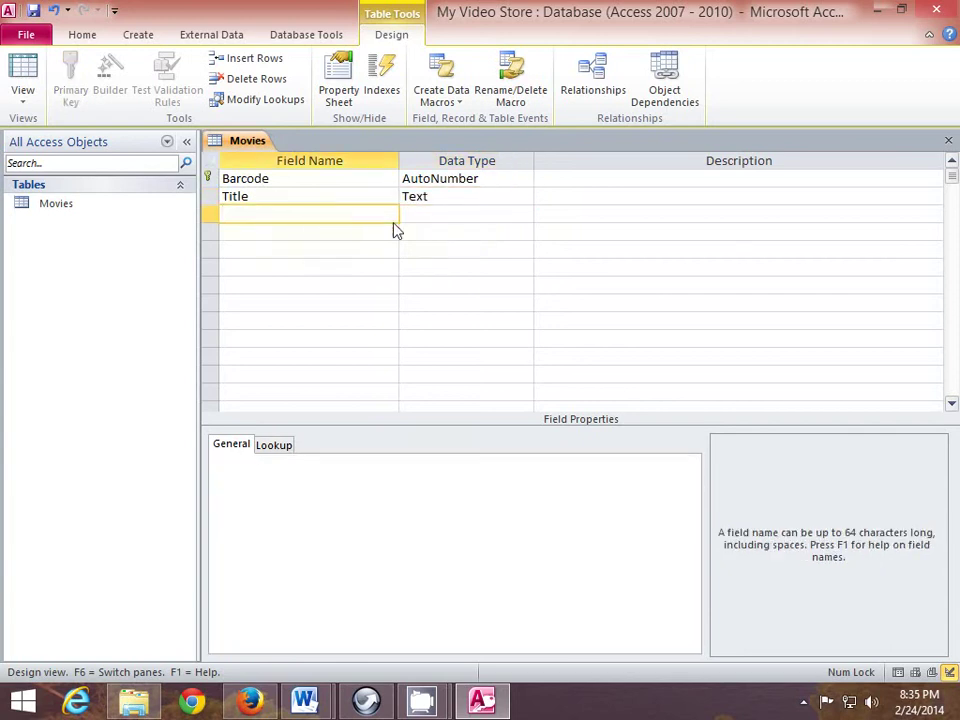
text(B)
key(BackSpace)
text(Rating)
key(Tab)
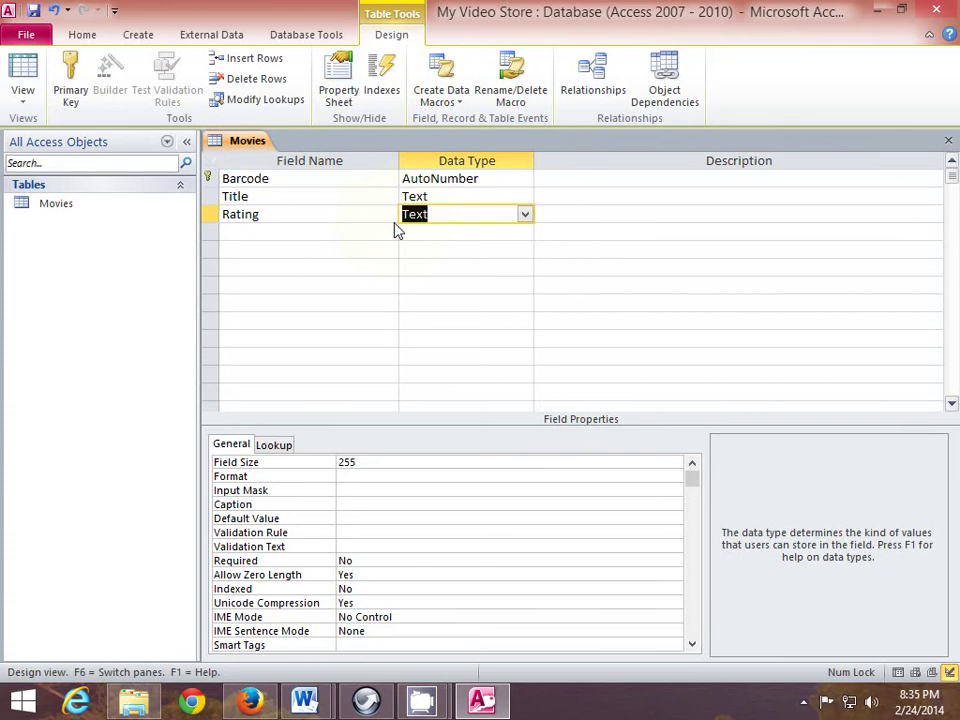
key(Tab)
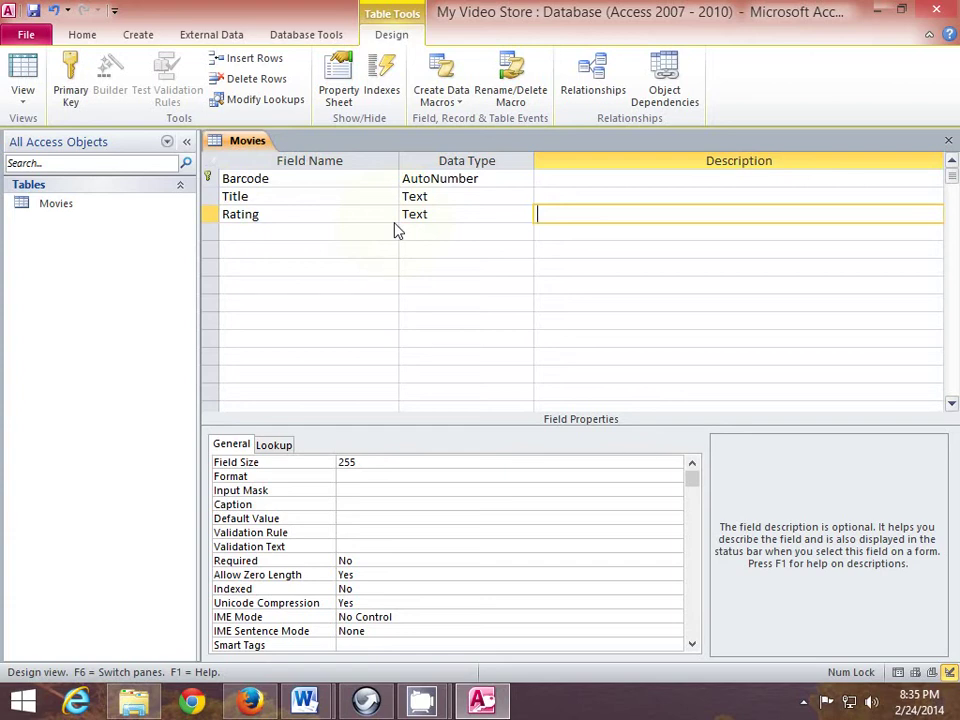
text(G, PG, PG-13, R, NR)
Give the Title field the description "This is the name of the movie."
click(546, 199)
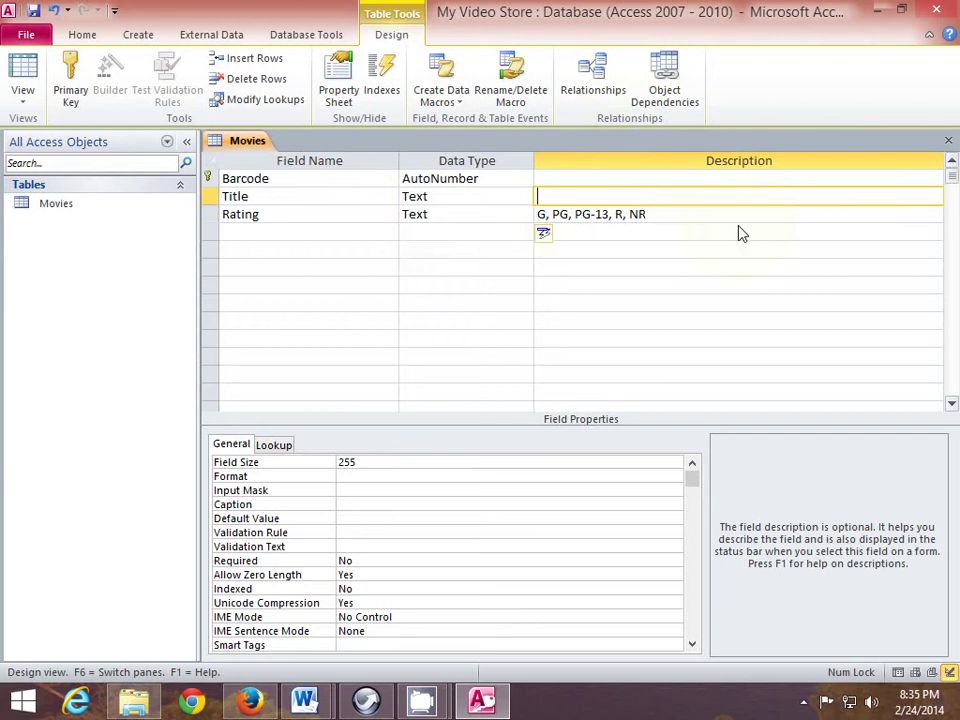
text(This is the na)
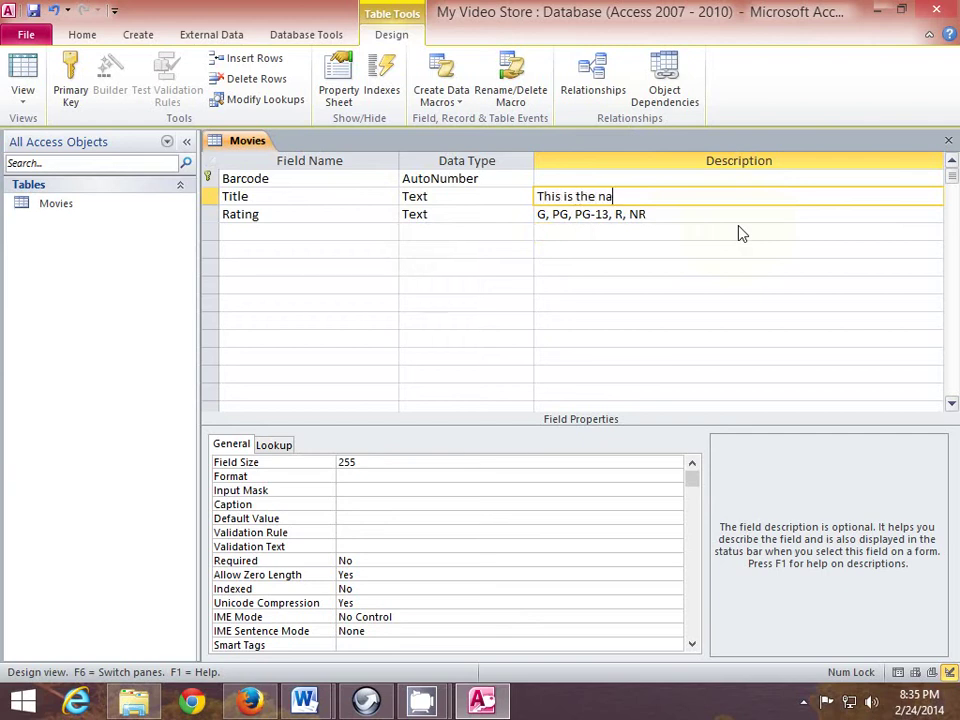
text(me of the movie.)
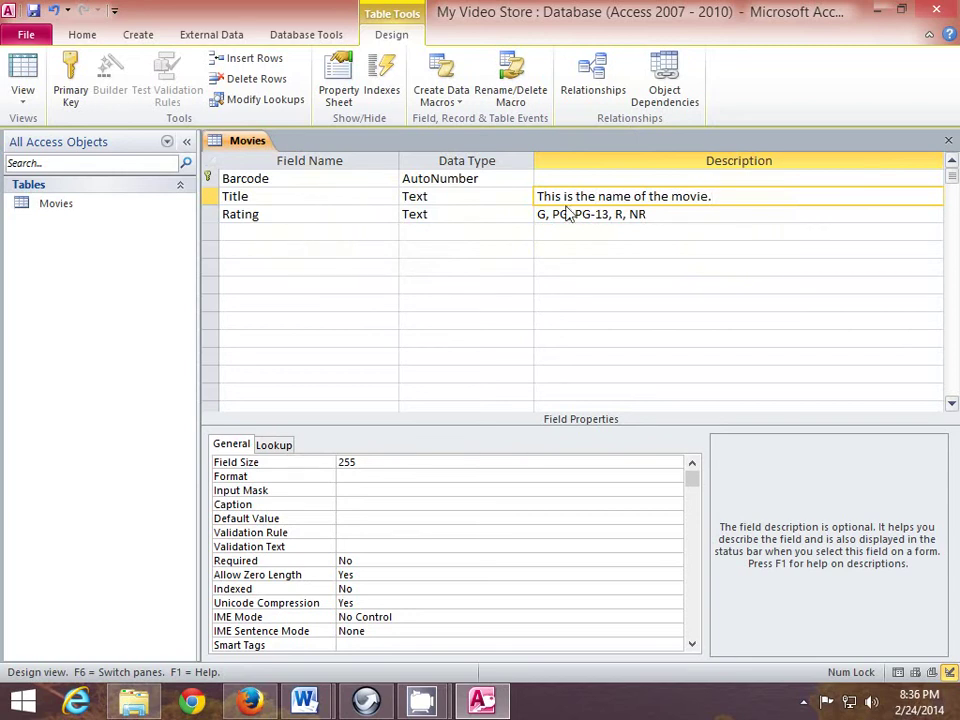
Add a Genre field with the Text data type and the description "This is the type of move. (i.e., Action, Comedy, Horror, etc.)"
click(379, 238)
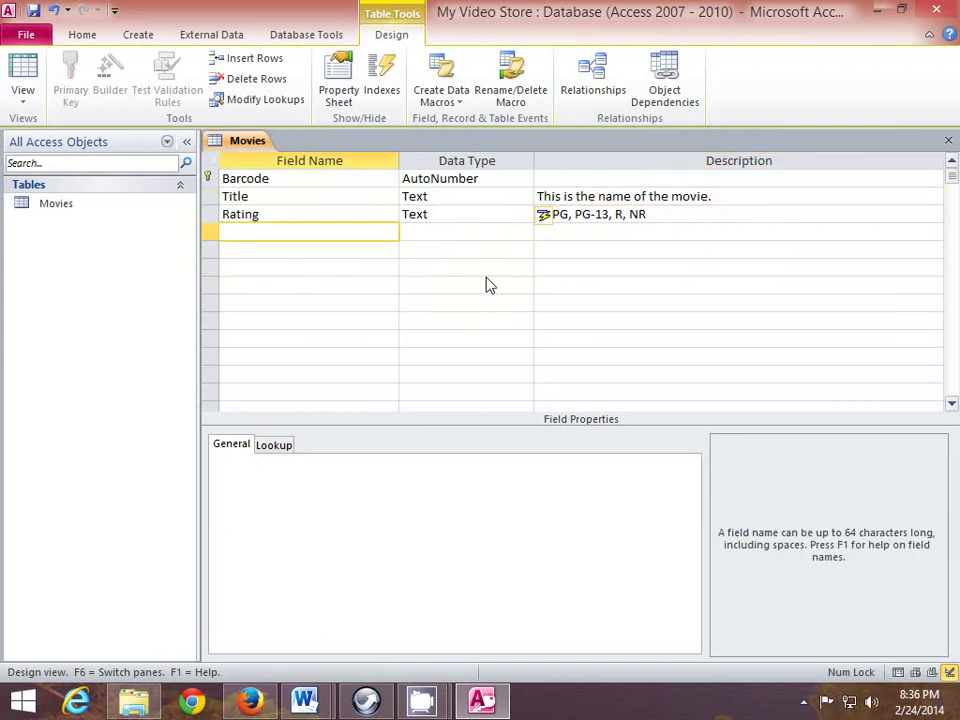
text(Genre)
key(Tab)
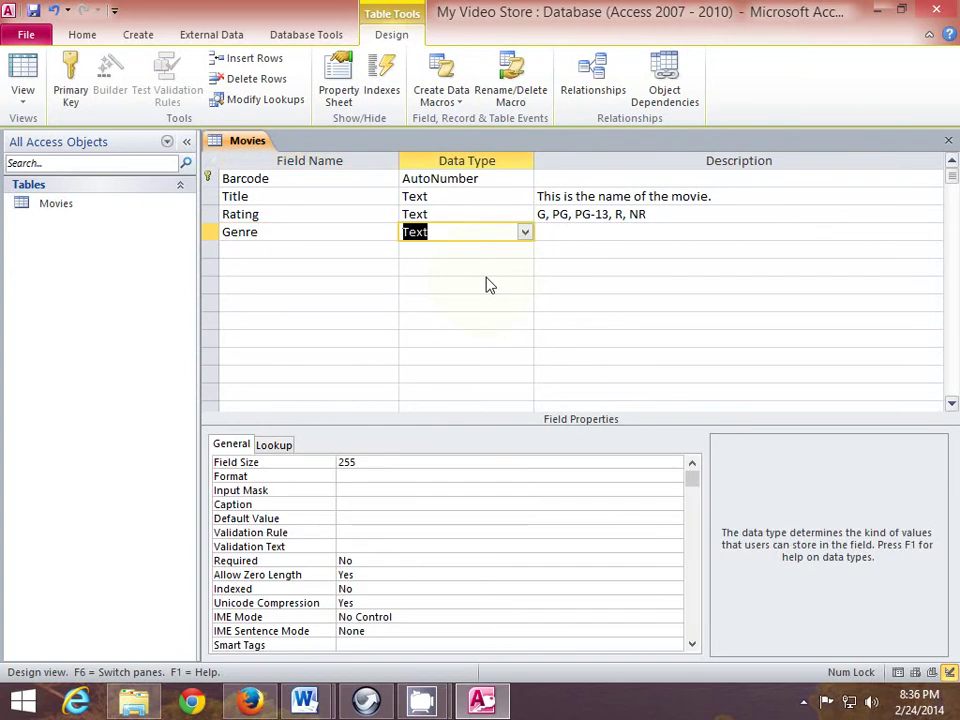
key(Tab)
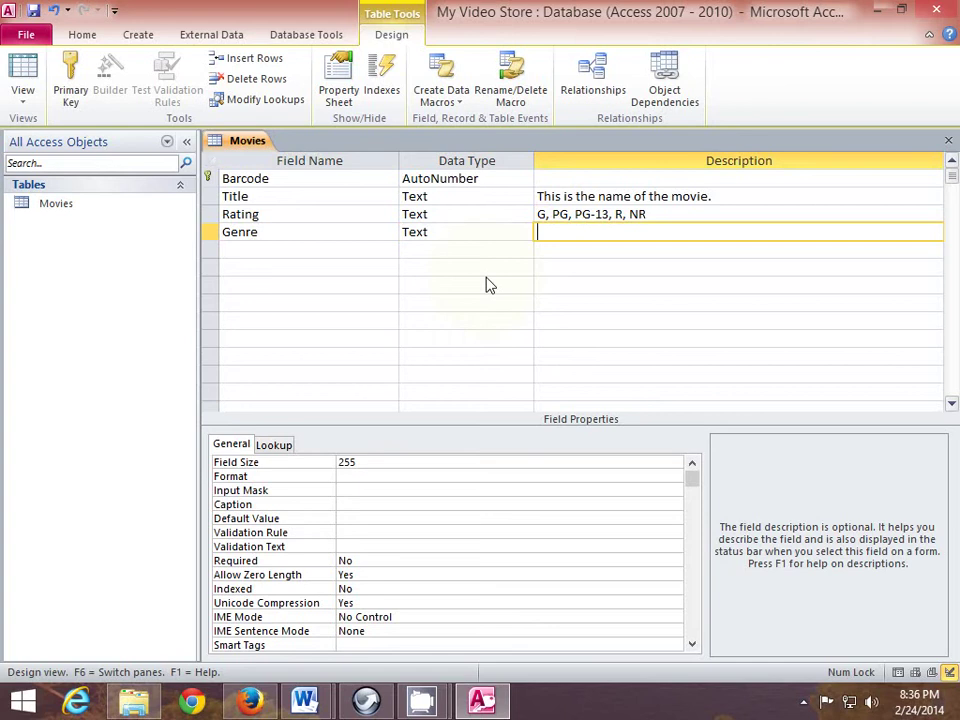
text(This is the type)
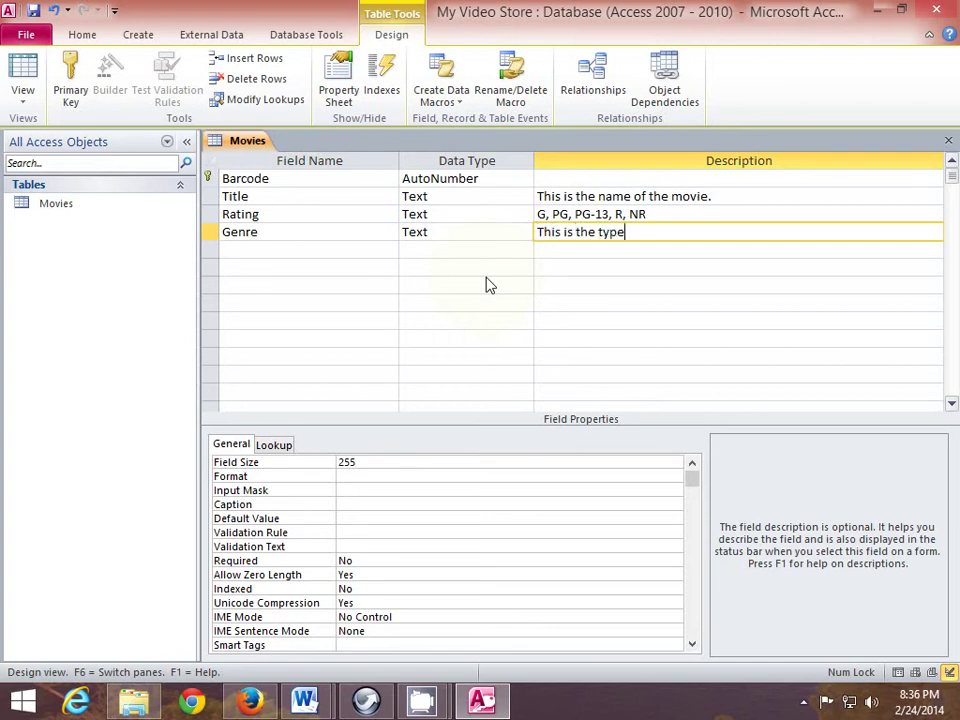
text( of move. (i.e., action, )
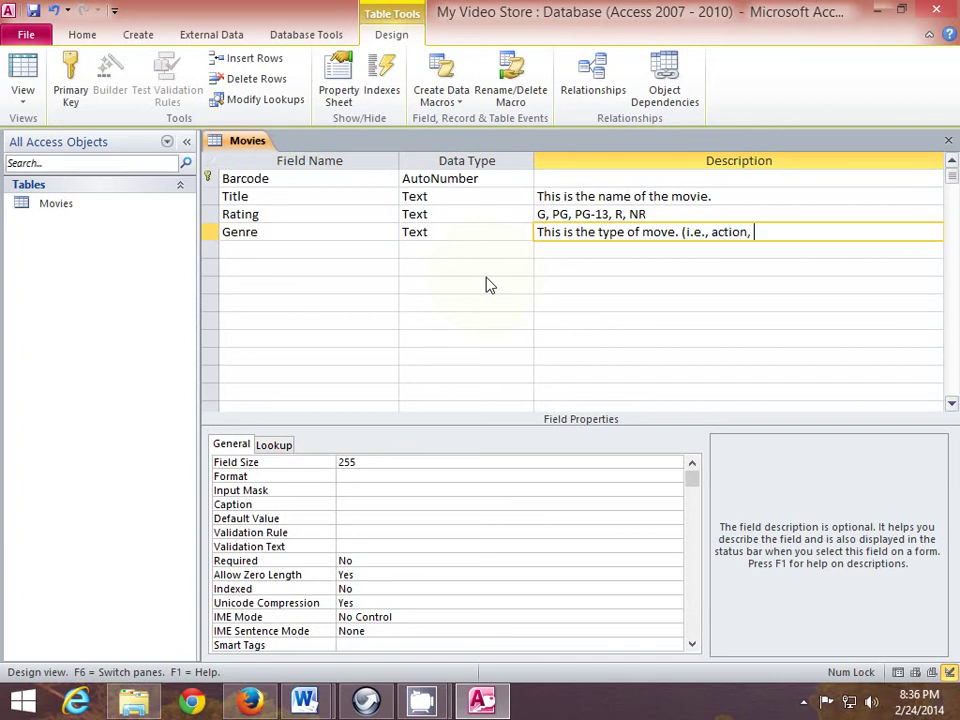
text(Comedy, Horror, e)
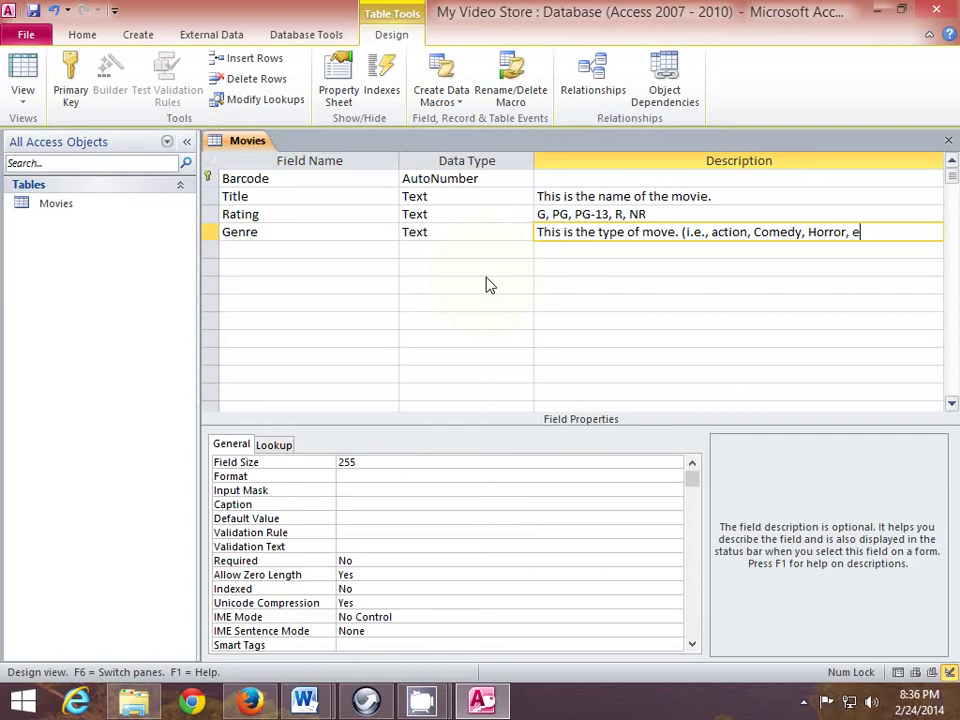
text(tc.))
drag(717, 236, 713, 236)
text(A)
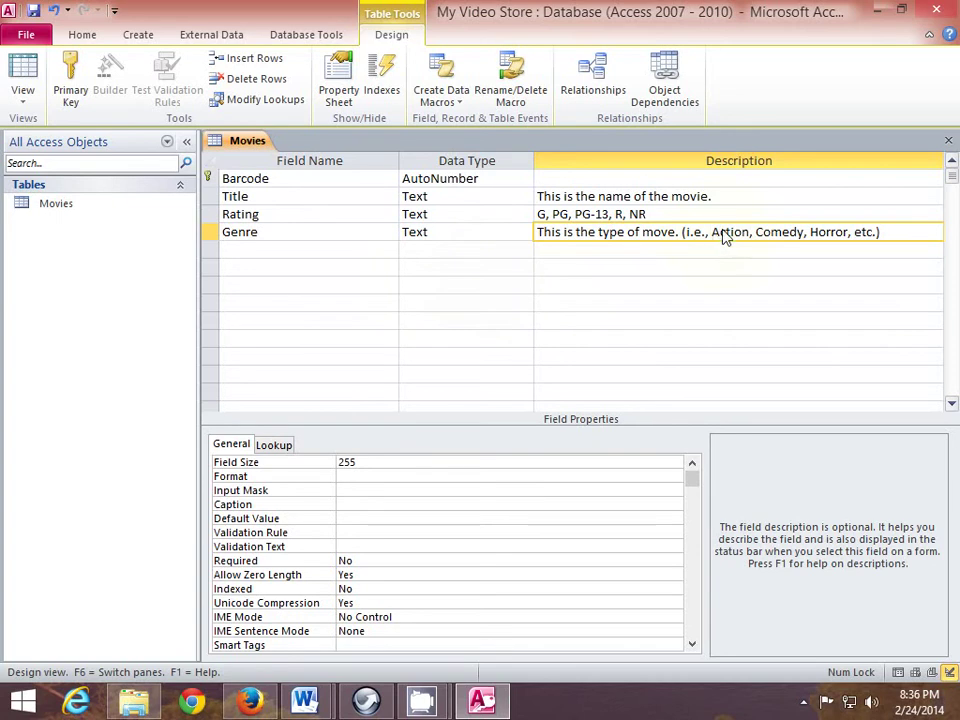
Add a Media Type field with the Text data type and the description "VHS, DVD, Bluray"
click(251, 252)
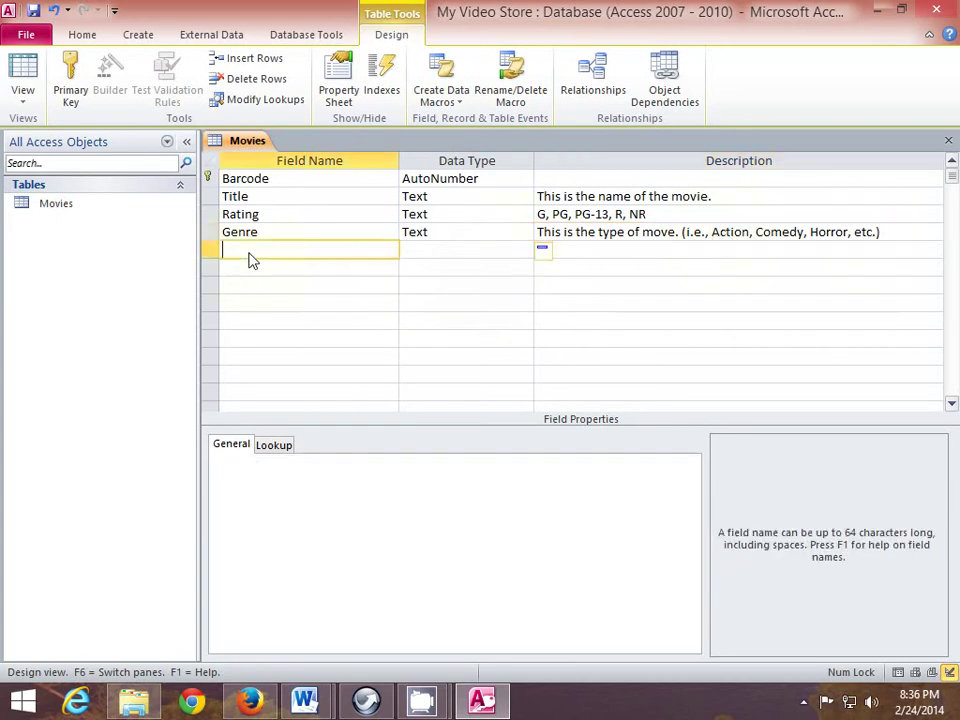
text(Media)
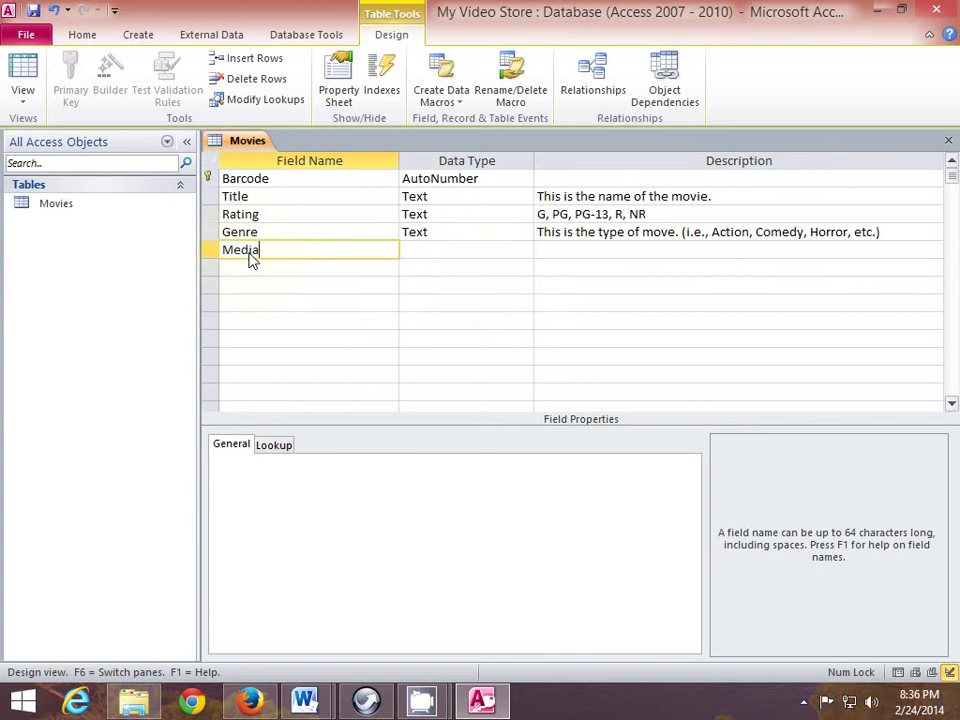
text( Type)
key(Tab)
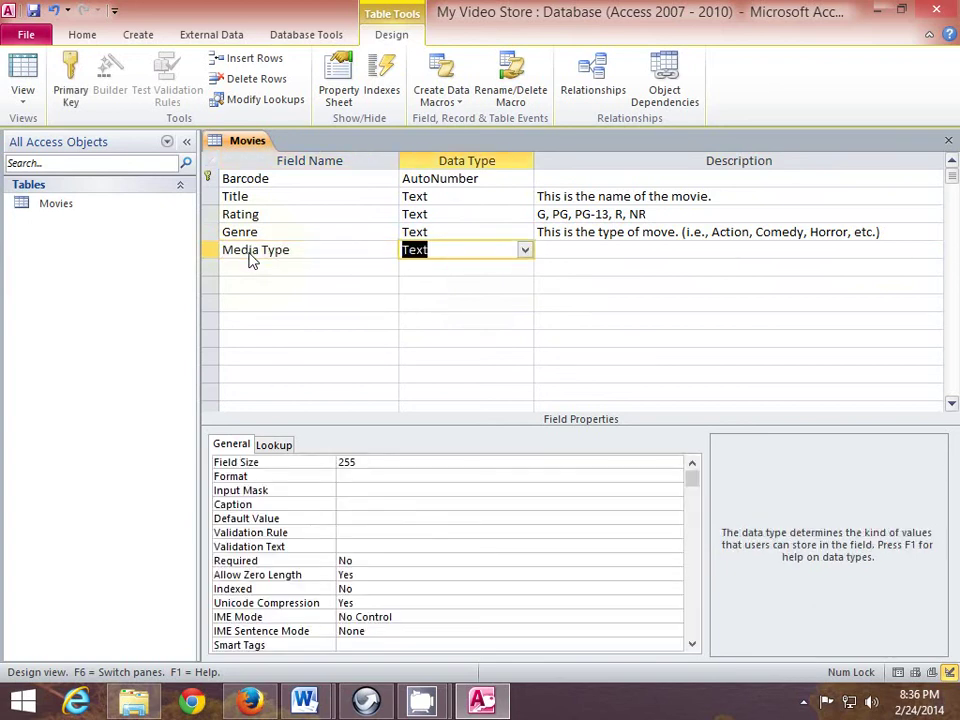
key(Tab)
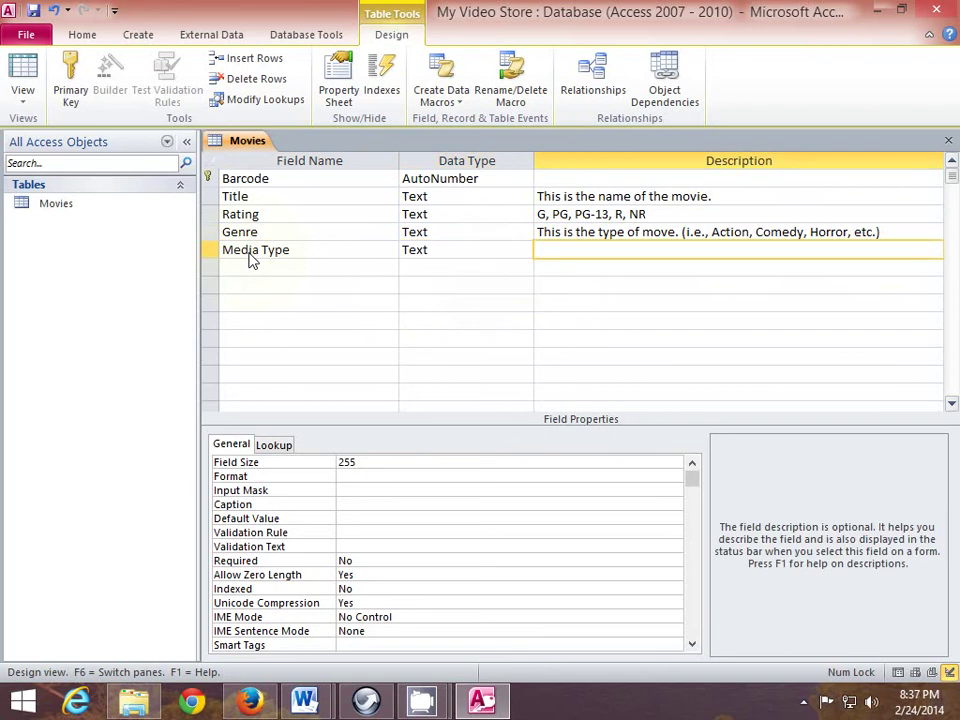
text(VHS)
text(,m,)
key(BackSpace)
key(BackSpace)
text(DVD, Bluray)
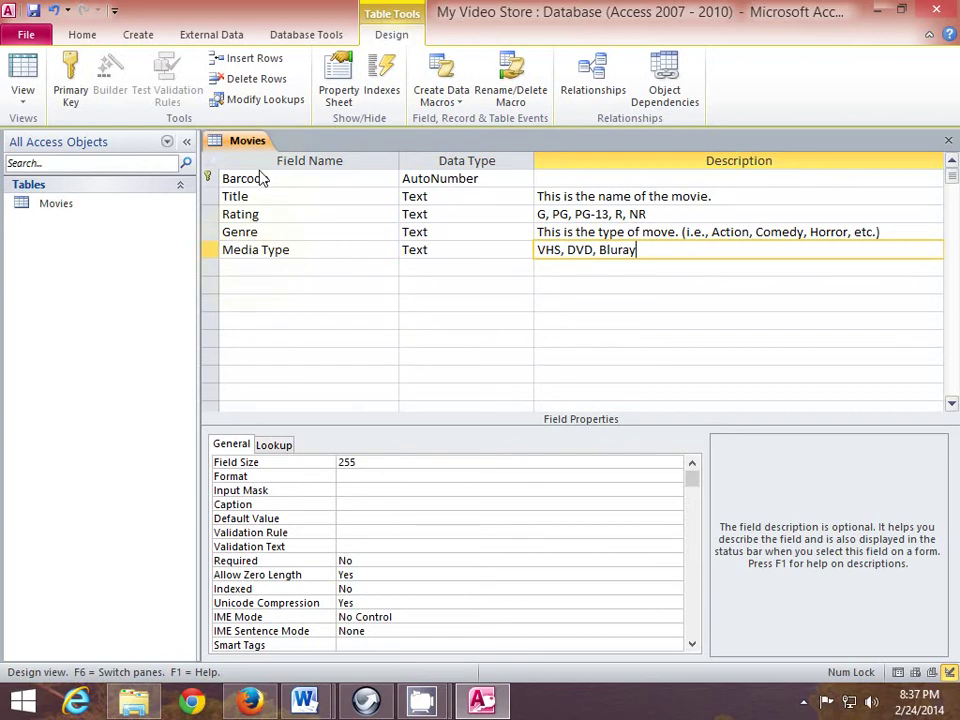
Add a Customer ID field with the Text data type and the description "This is the SSN of the customer."
click(247, 275)
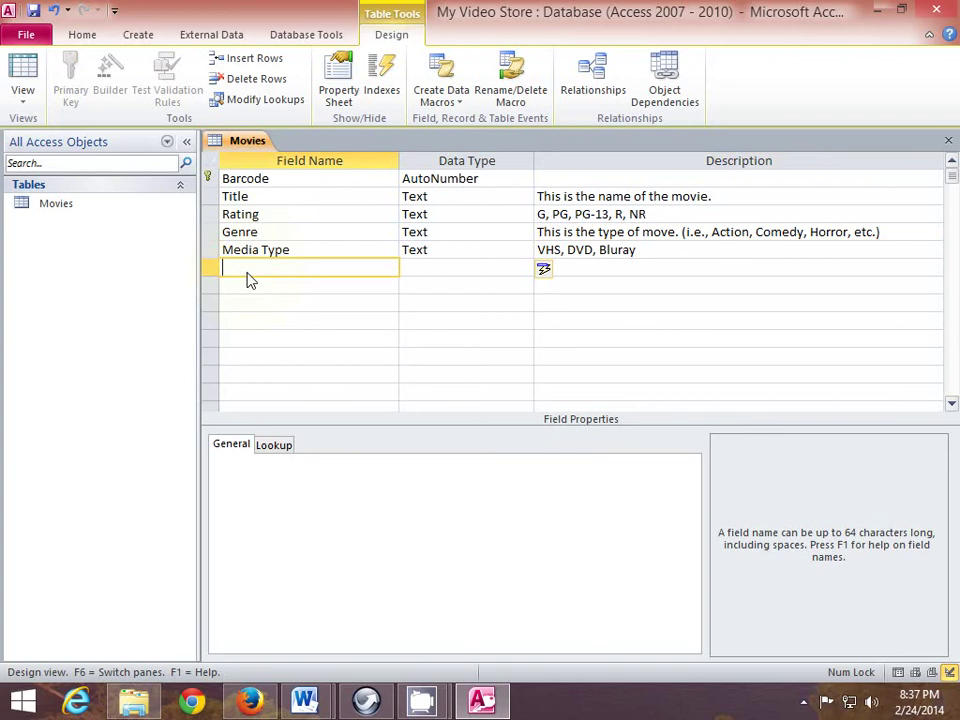
text(Customer ID)
key(Tab)
key(Tab)
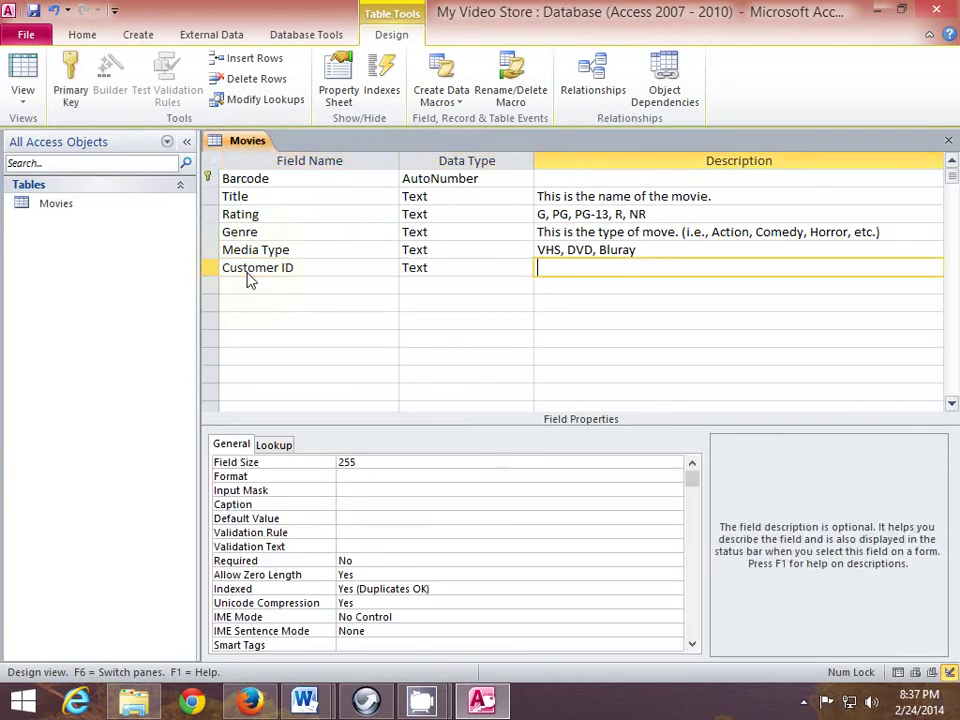
text(This is the SSN)
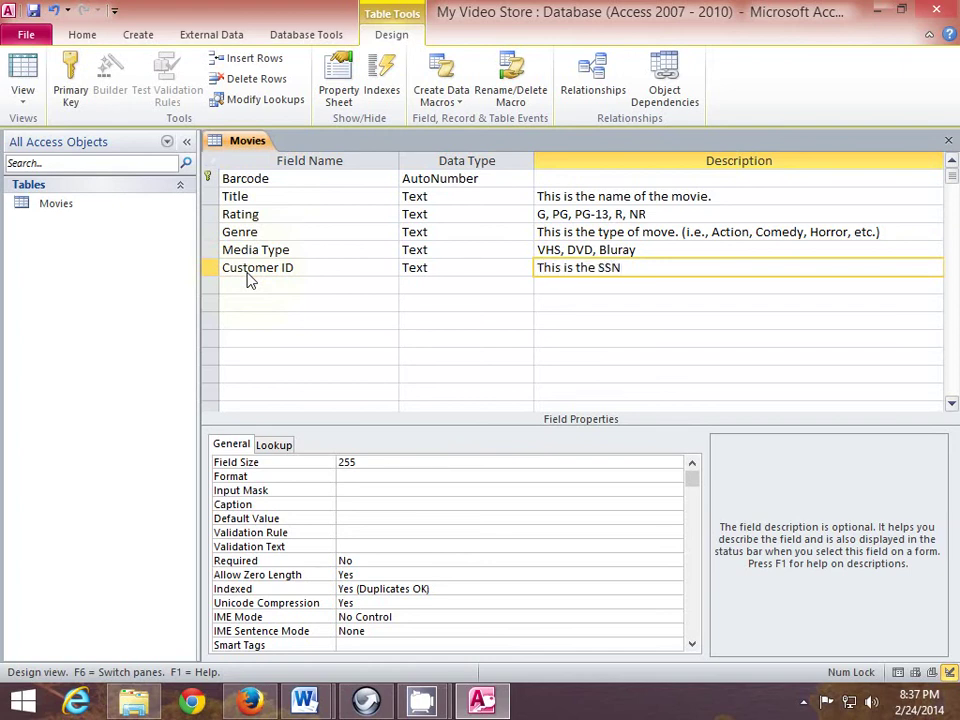
text( of the customer)
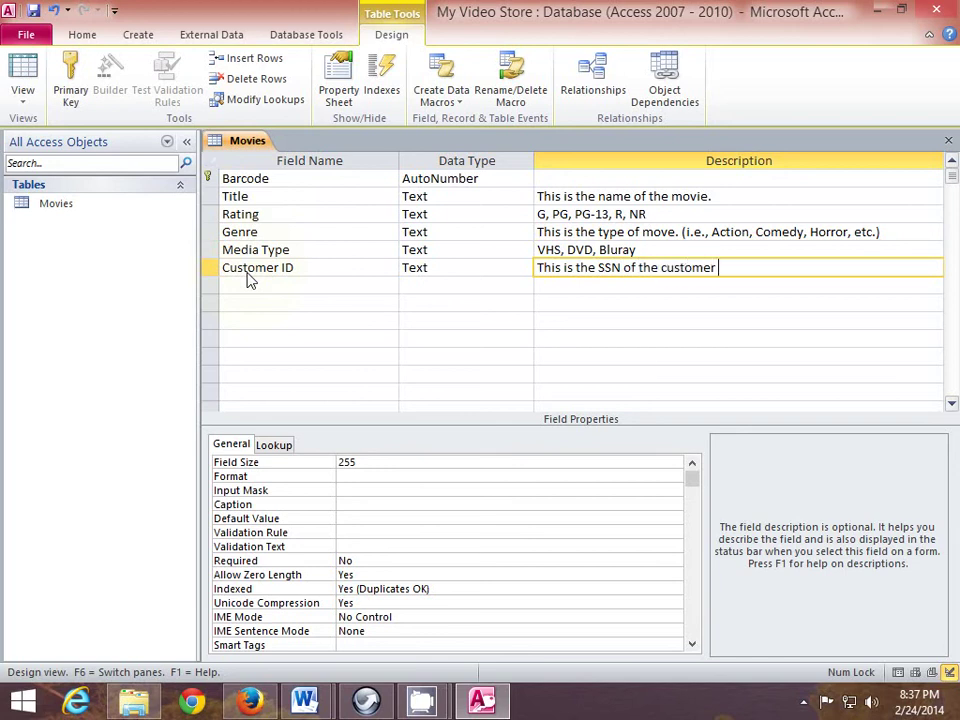
text(.)
Set the field size of the Title field to 50 and of the Rating field to 5
click(247, 199)
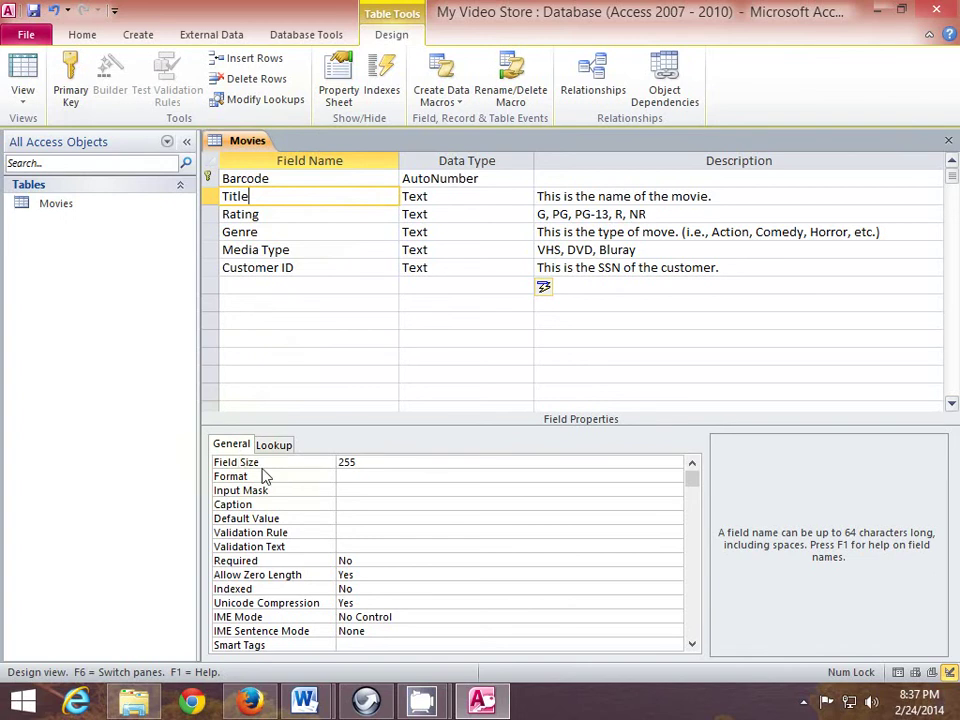
double_click(364, 463)
text(50)
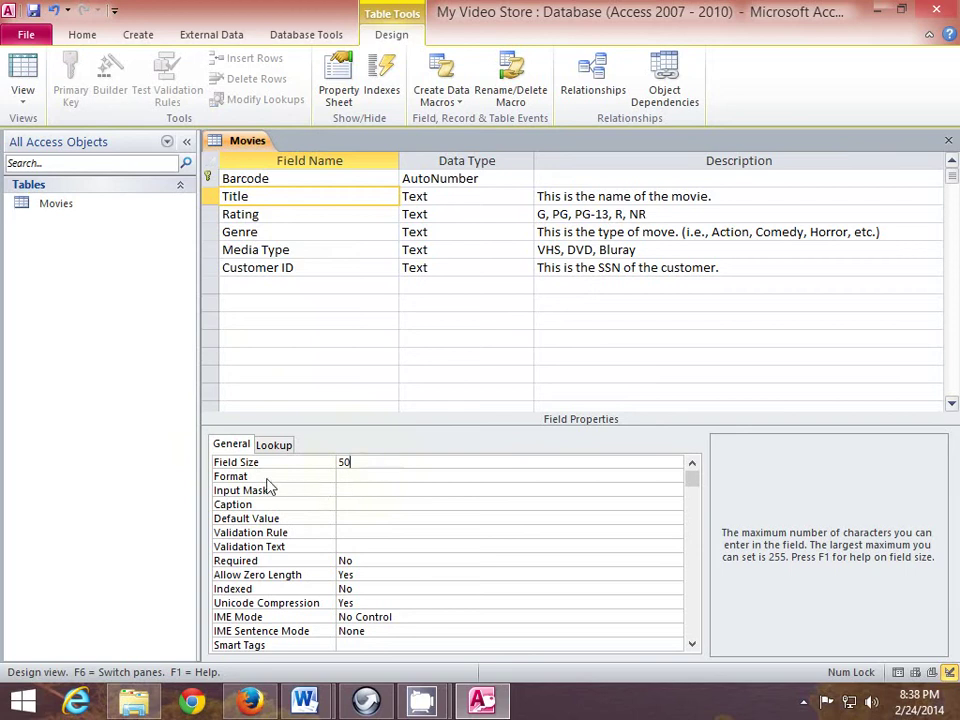
click(305, 222)
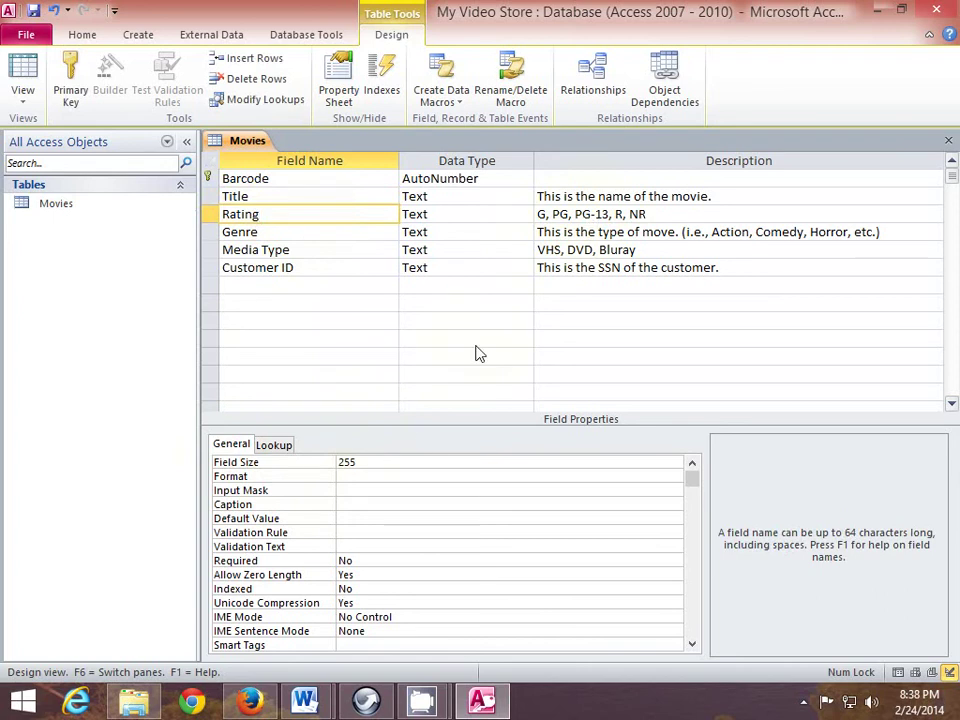
click(333, 462)
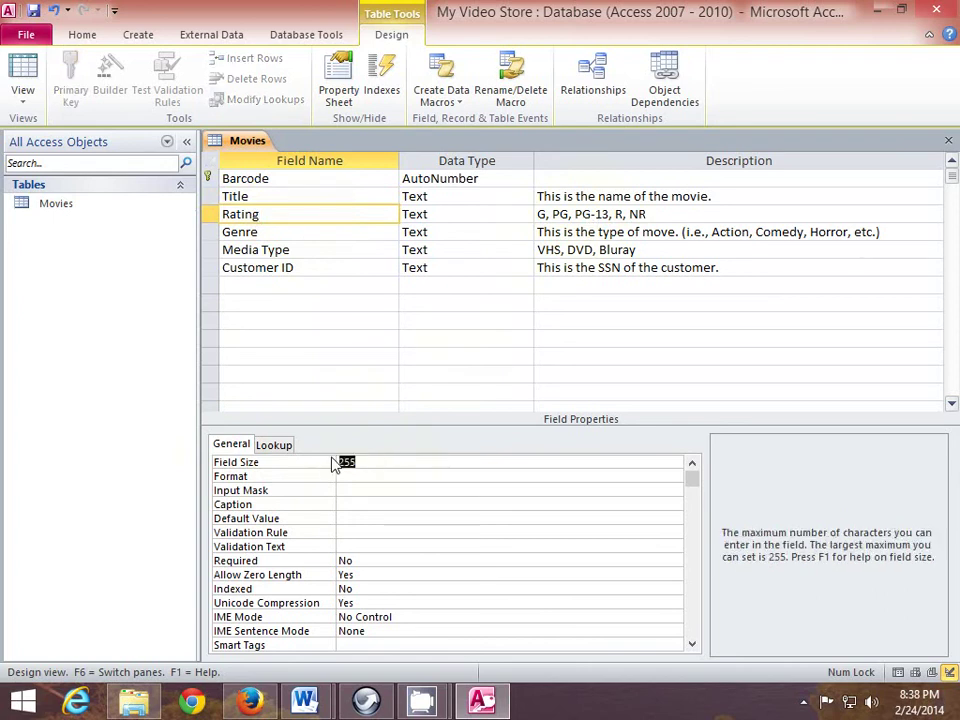
text(5)
Set the field size of the Genre field to 15 and of the Media Type field to 7
click(266, 234)
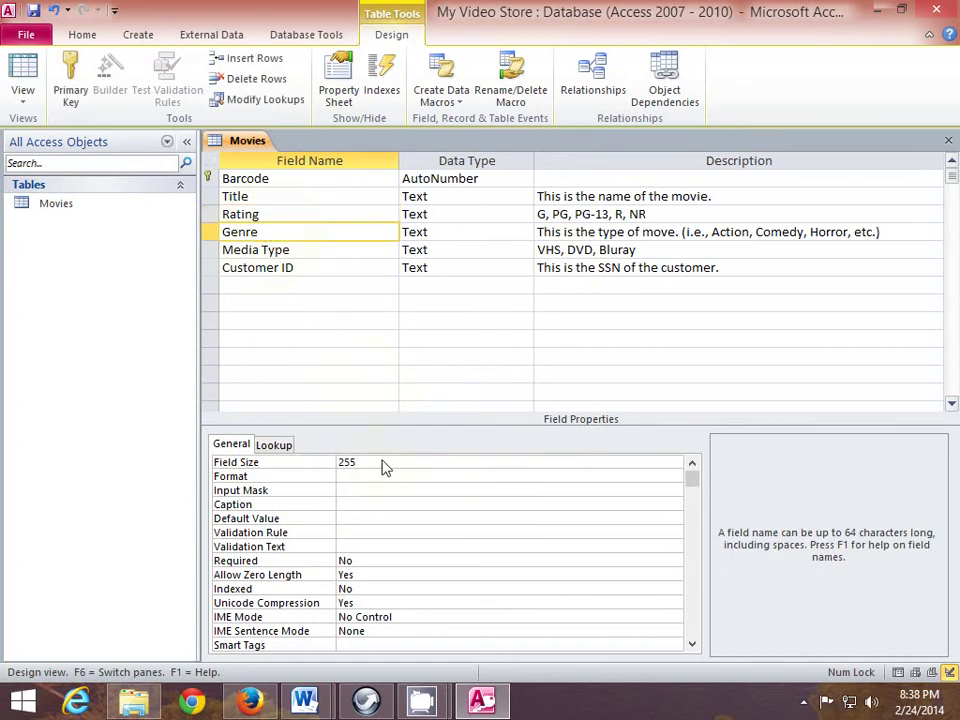
click(334, 463)
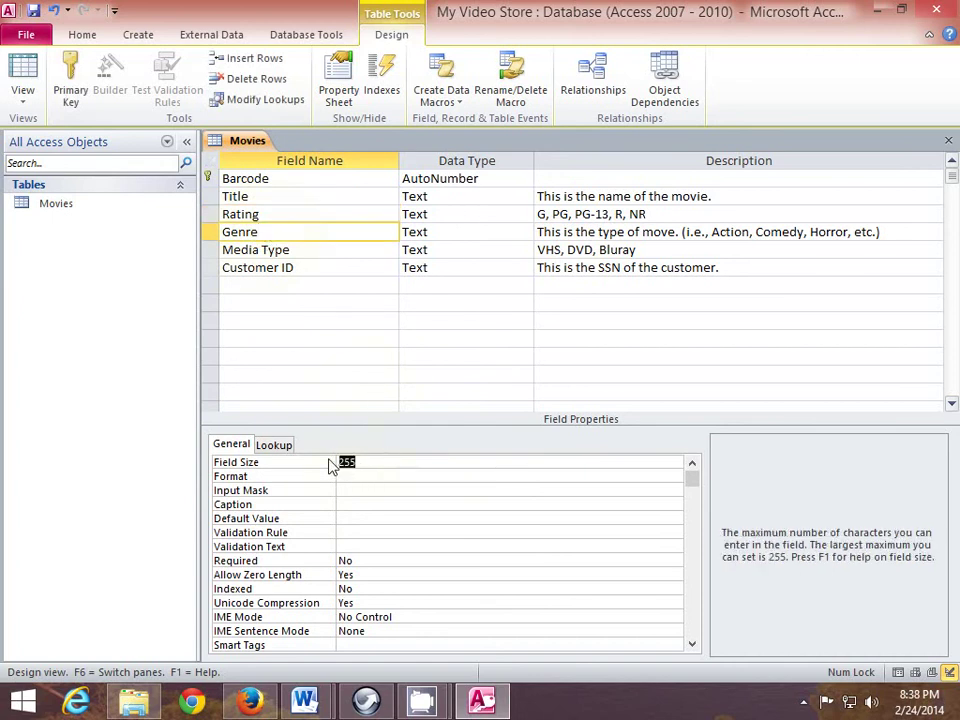
text(15)
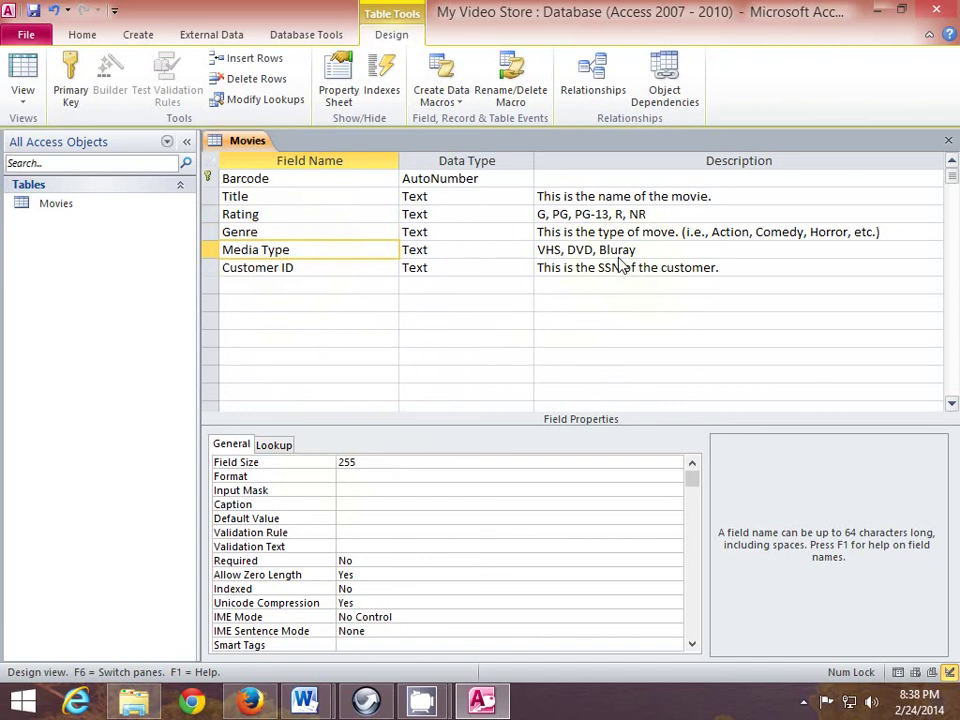
click(341, 463)
double_click(341, 463)
text(7)
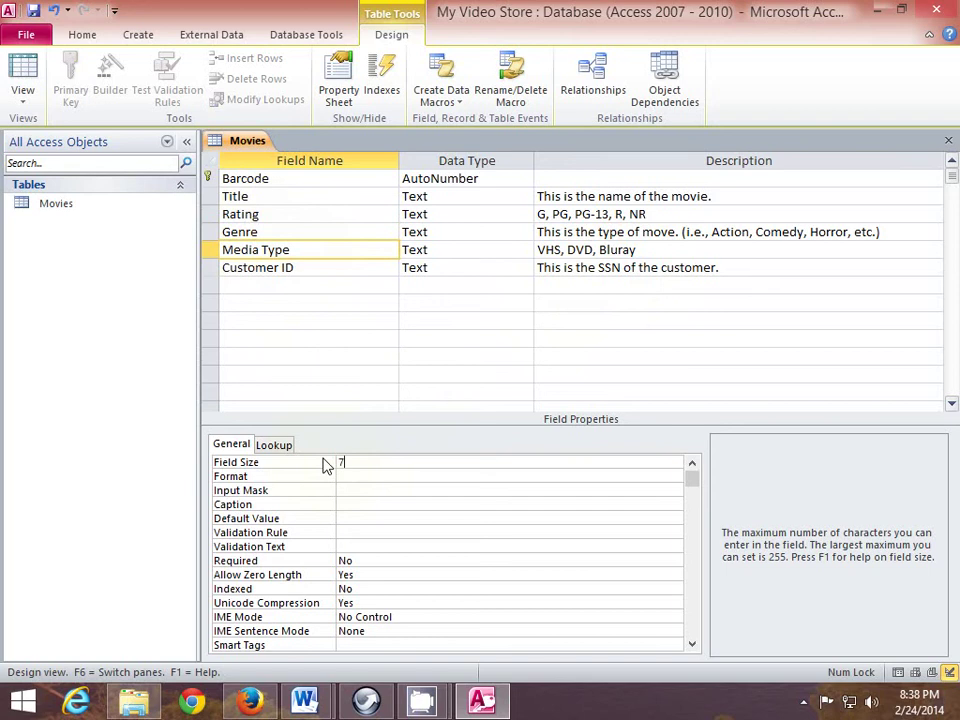
Set the field size of the Customer ID field to 15
click(312, 273)
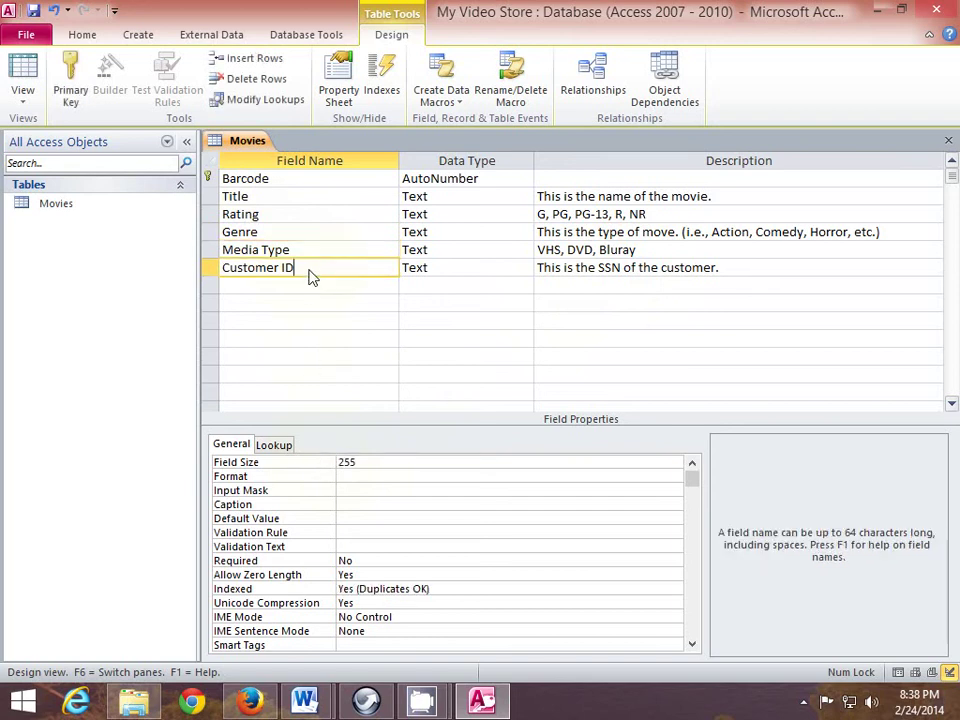
click(352, 466)
click(333, 466)
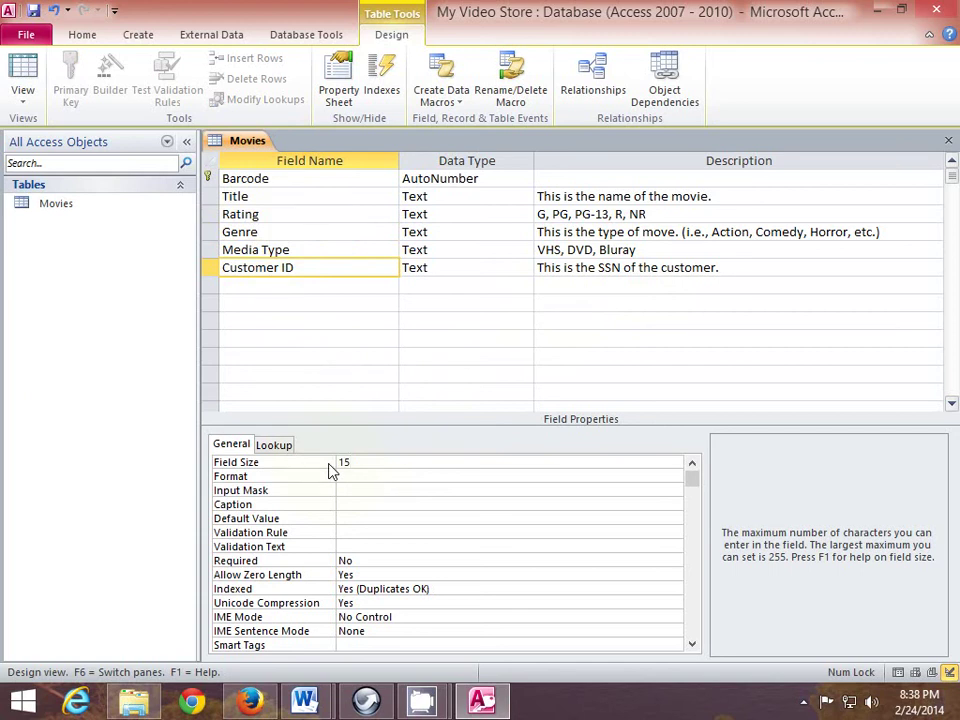
Change the Rating field's lookup display control to Combo Box
click(364, 219)
click(444, 221)
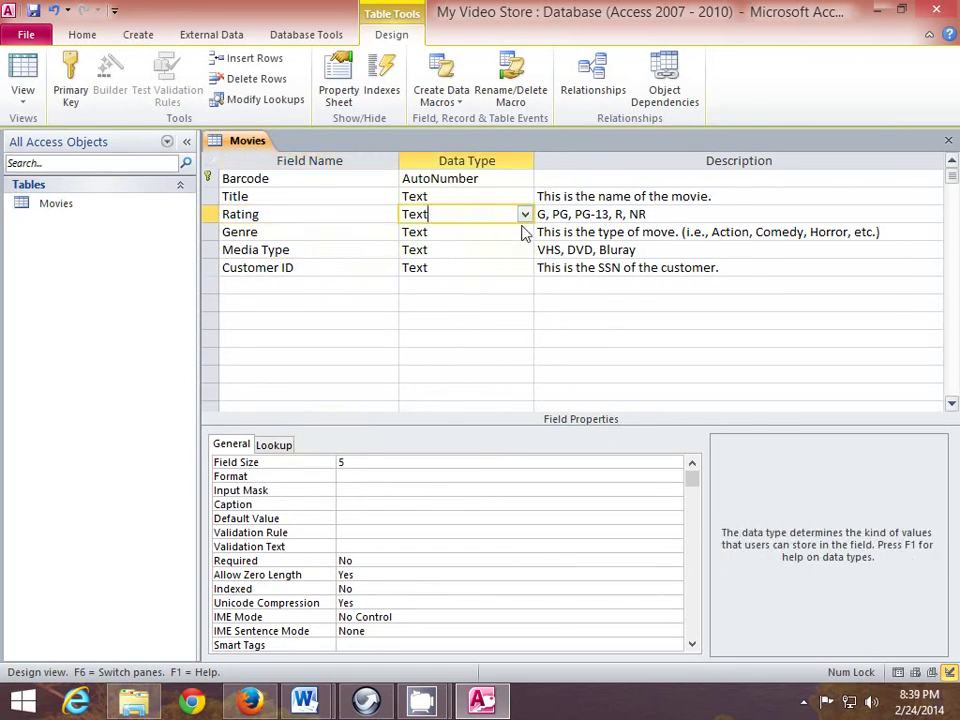
click(524, 214)
click(524, 215)
click(283, 450)
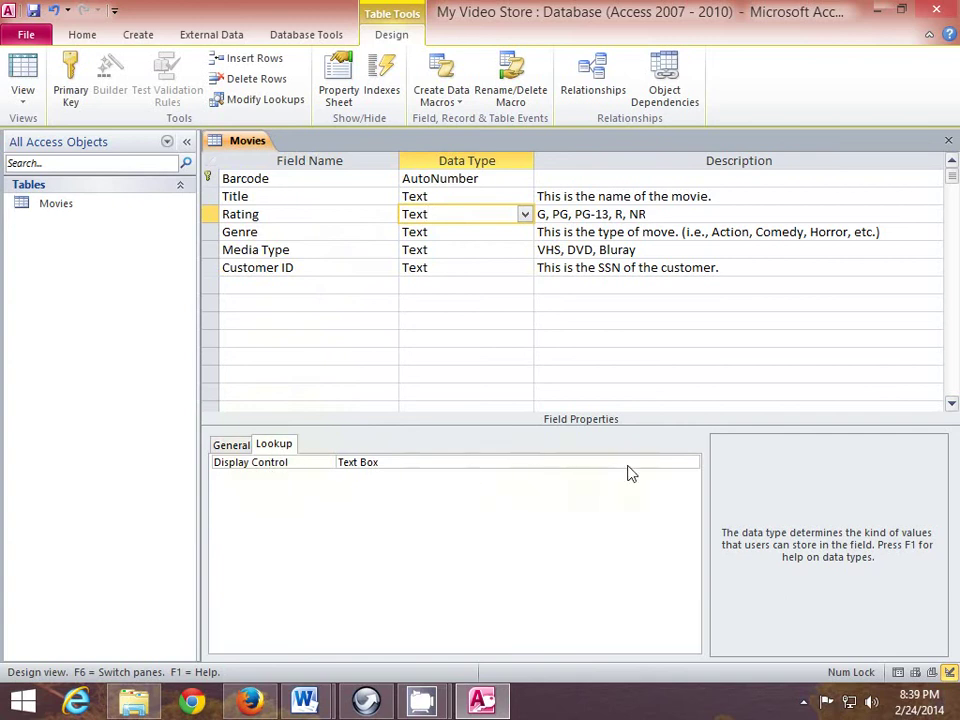
click(681, 470)
click(691, 465)
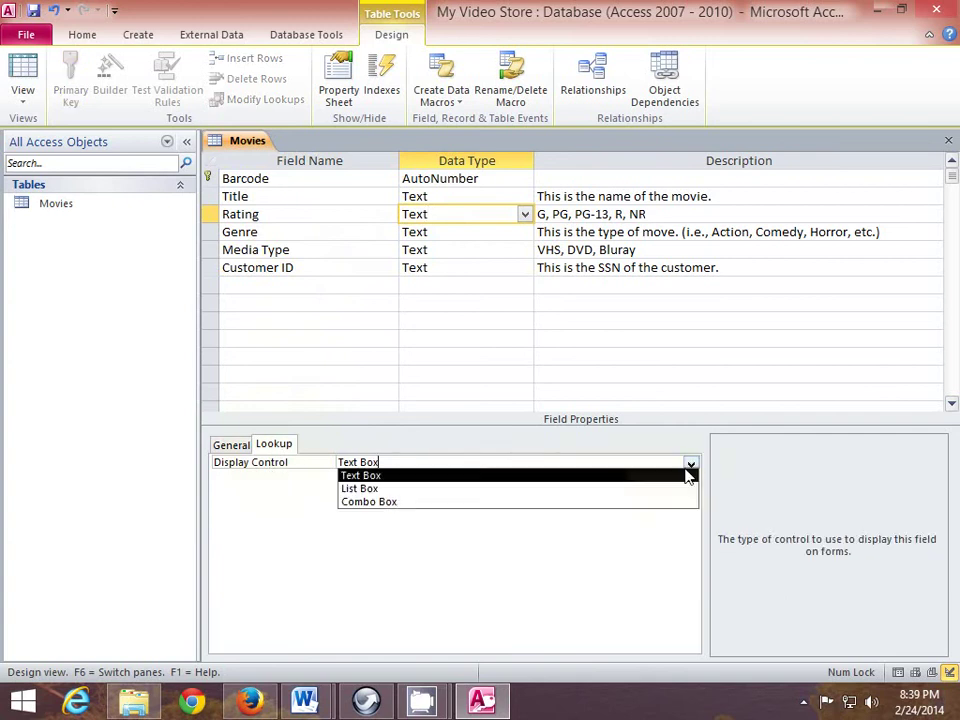
click(677, 502)
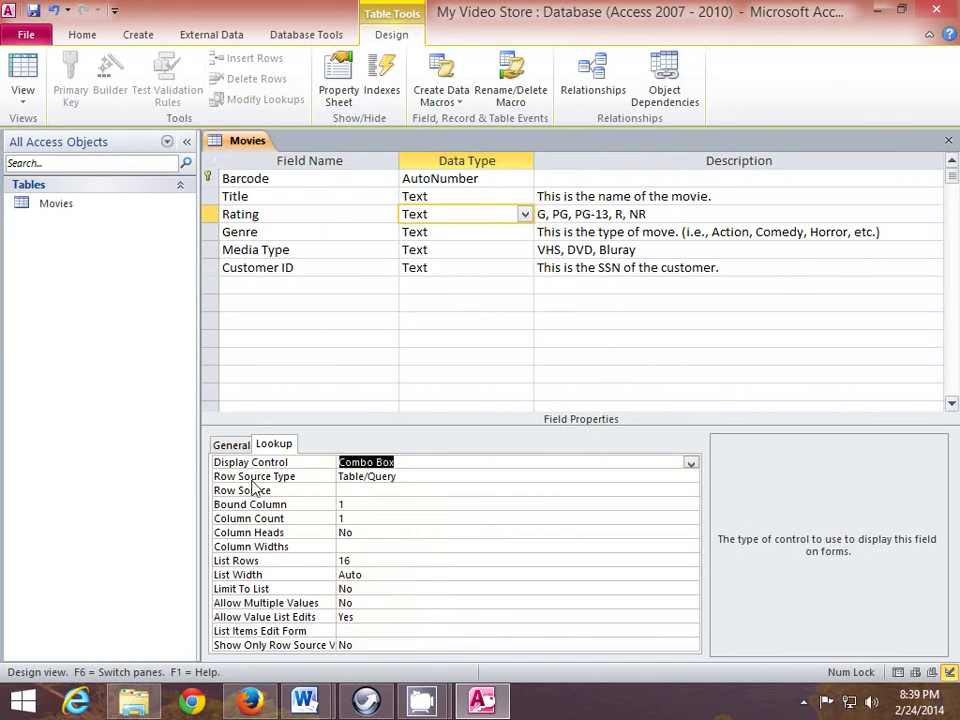
Set the row source type of the Rating field's combo box to Value List
click(451, 480)
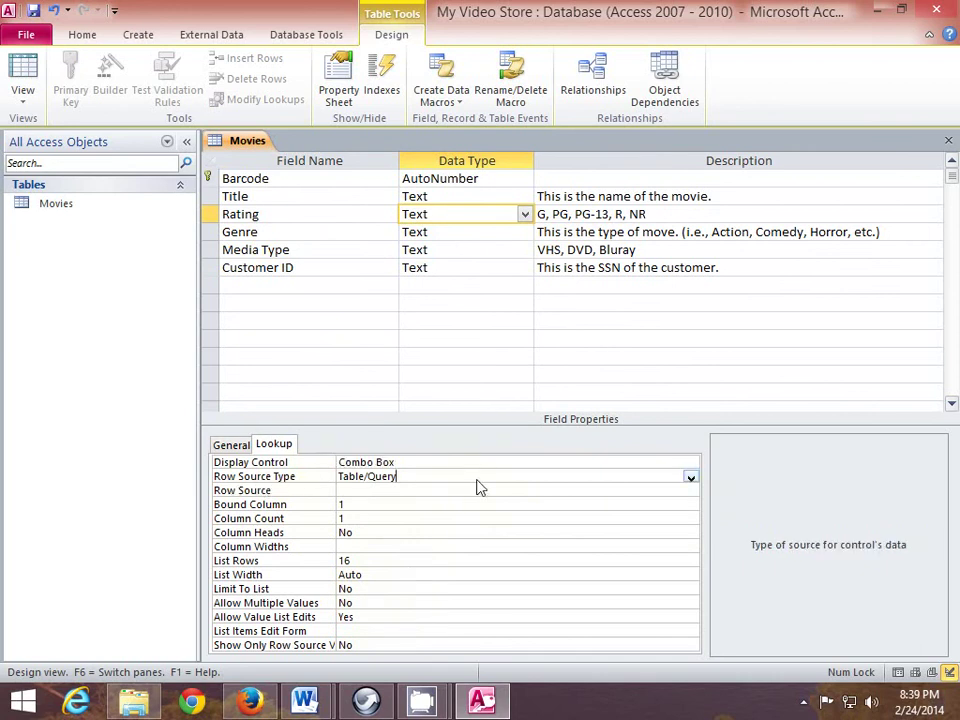
click(691, 480)
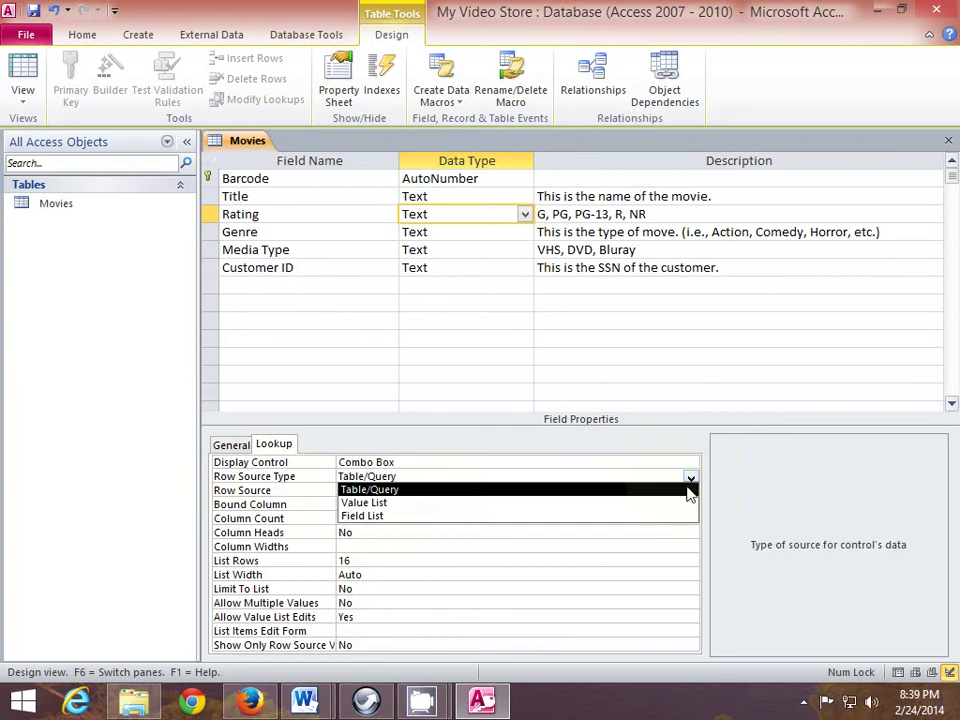
click(684, 506)
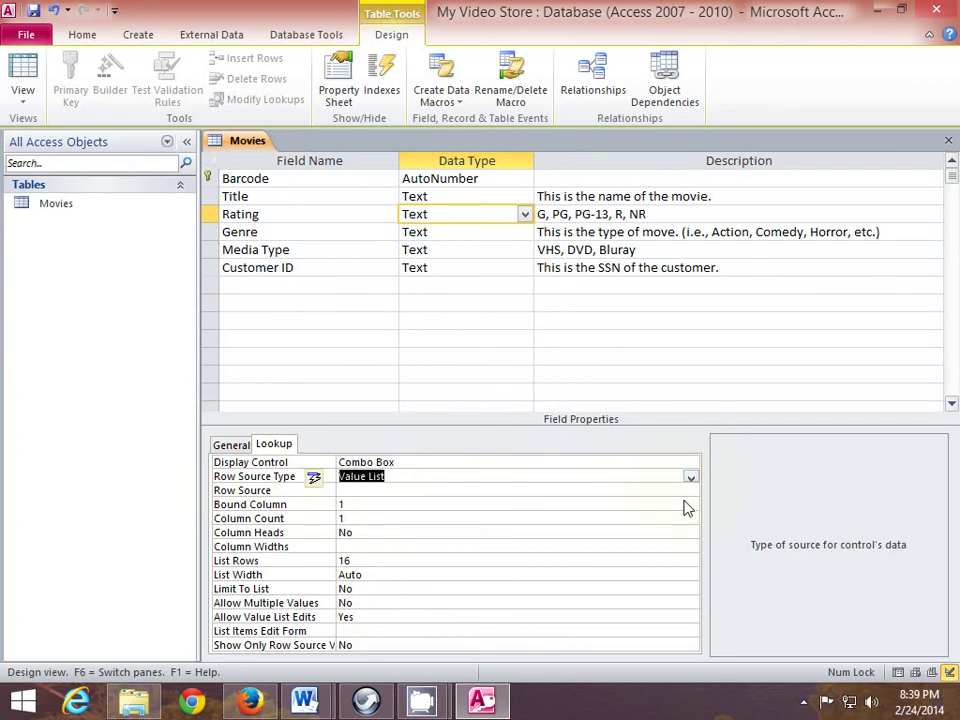
Copy the values G, PG, PG-13, R, NR from the Rating field's description into its lookup row source
click(369, 491)
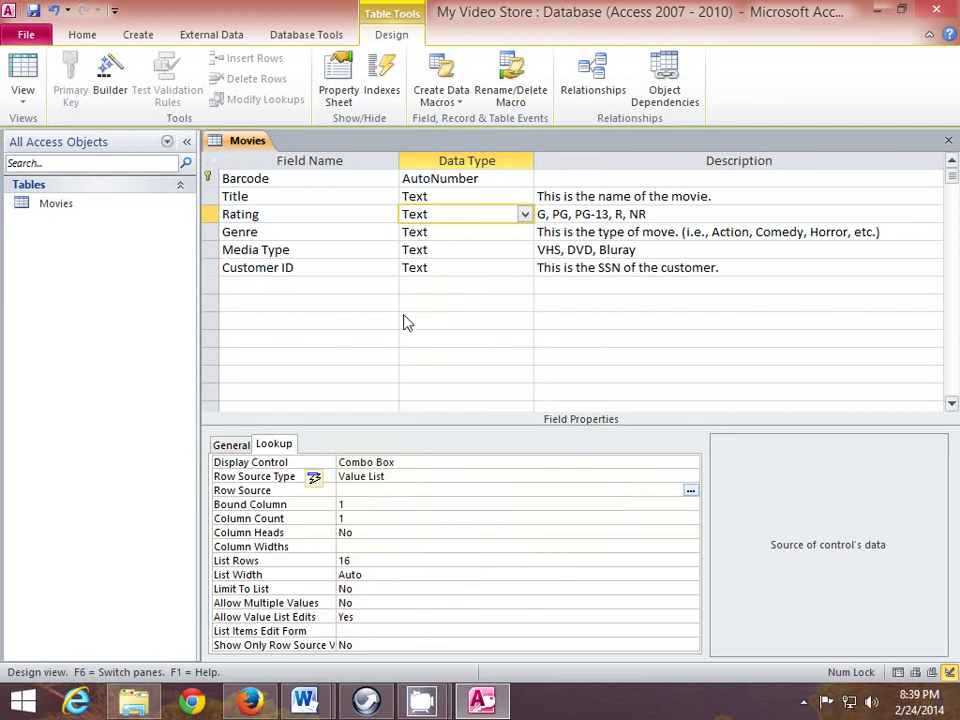
click(656, 218)
drag(656, 218, 540, 215)
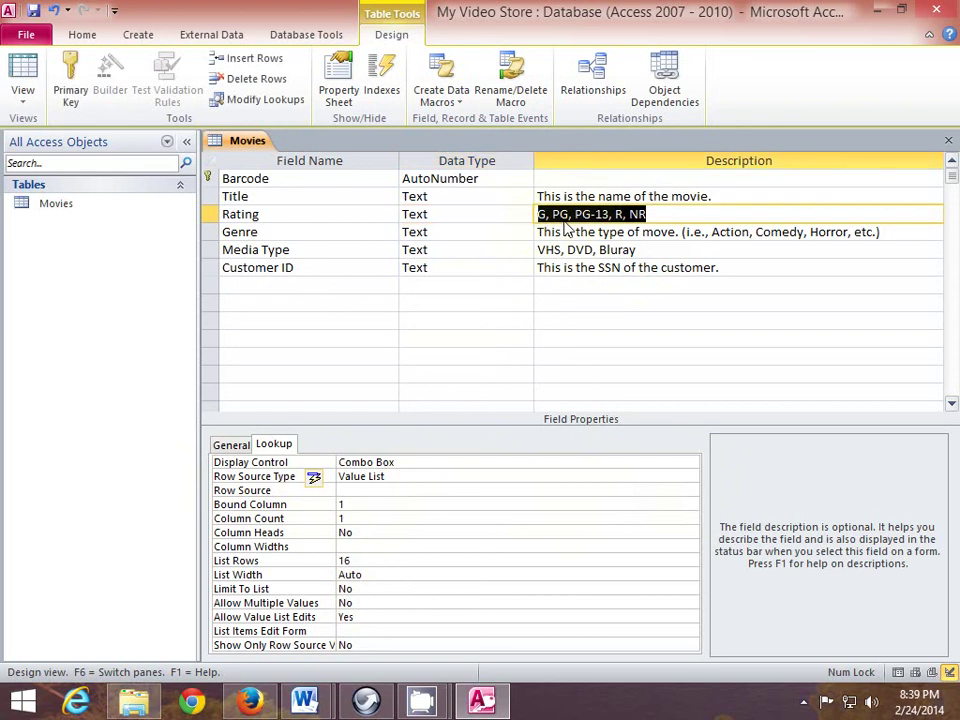
right_click(567, 215)
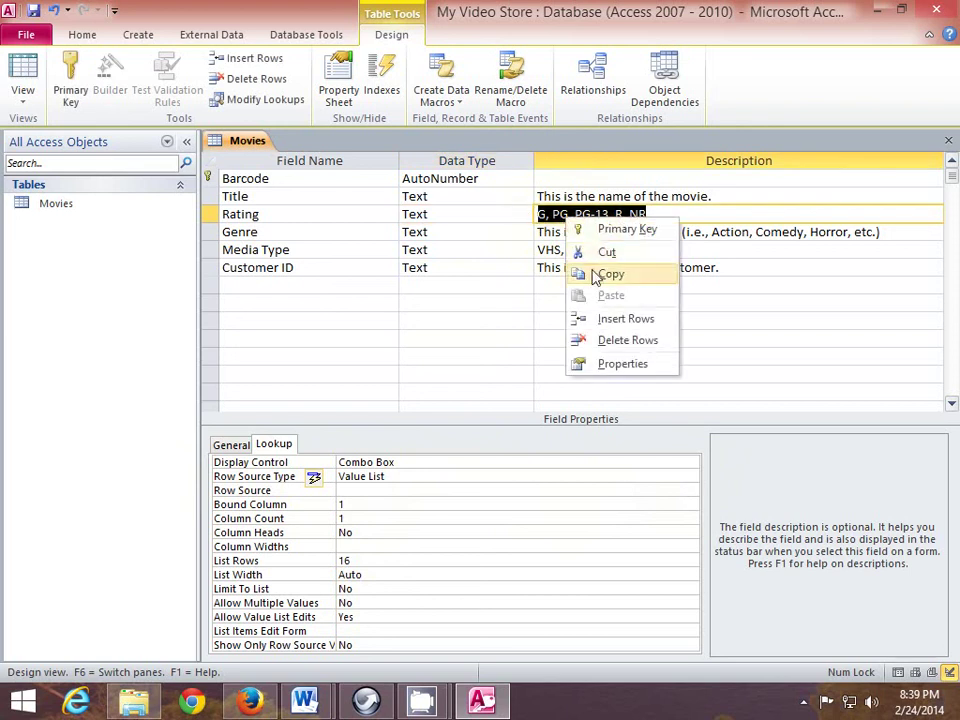
click(597, 276)
click(353, 491)
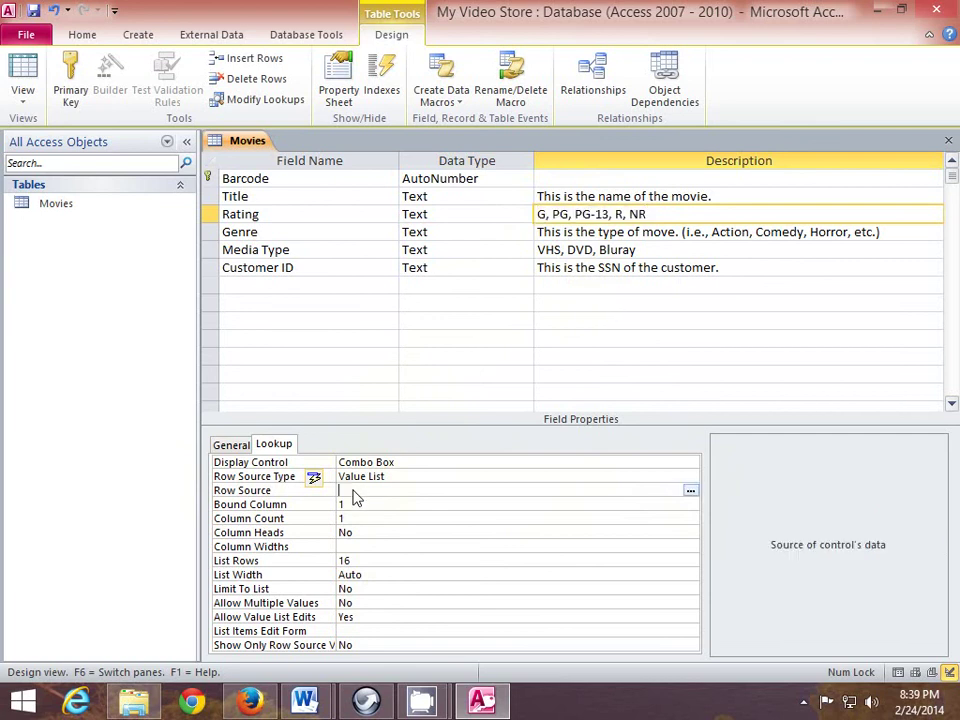
right_click(353, 493)
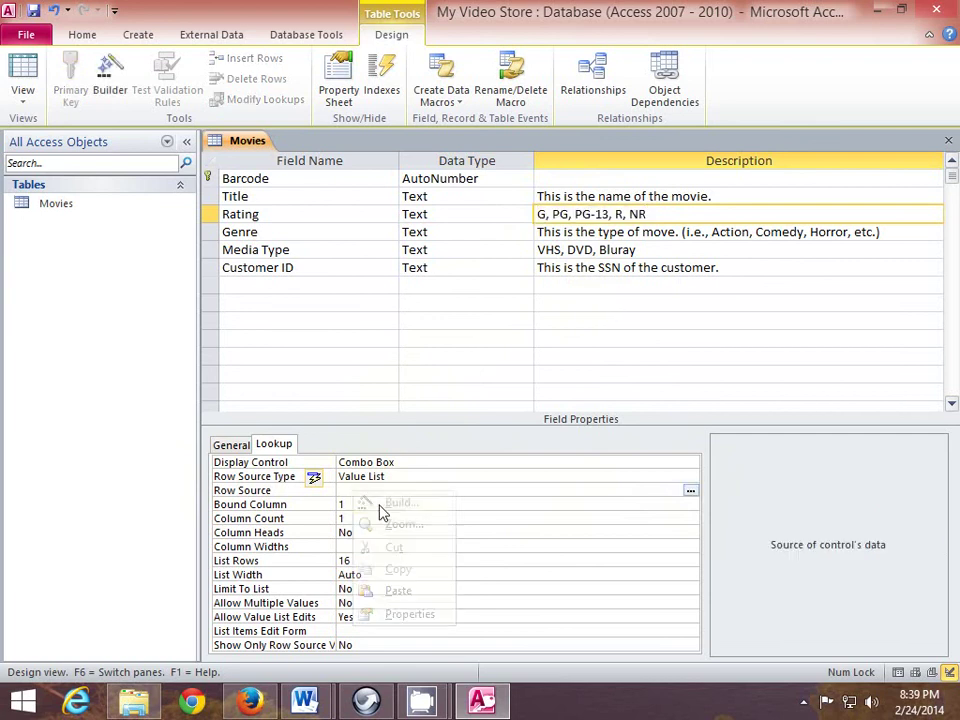
click(398, 591)
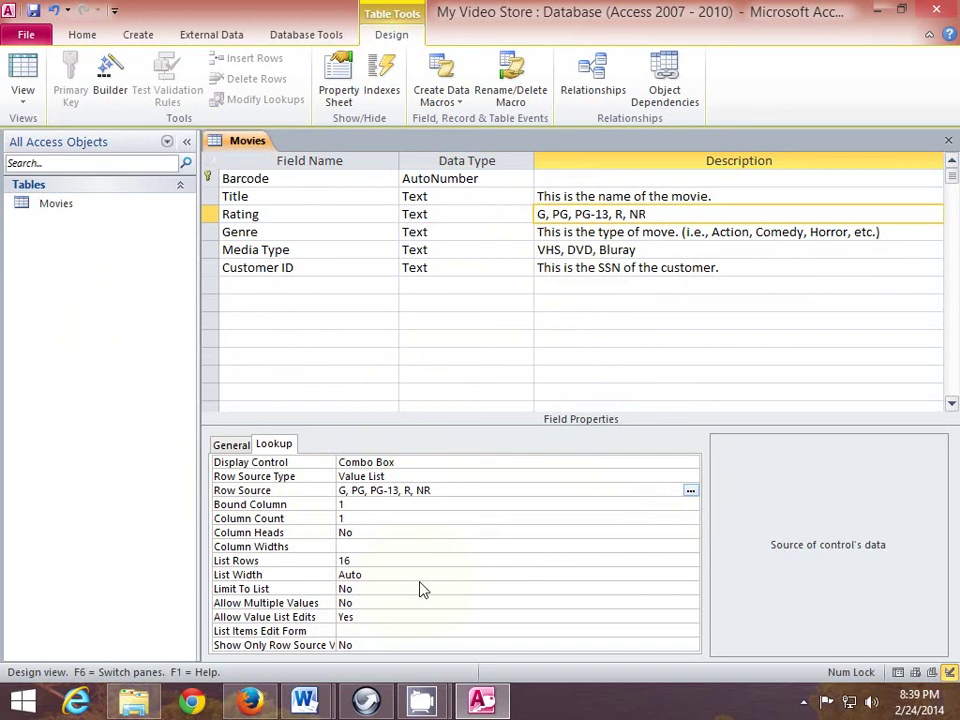
Change the Genre field's lookup display control to Combo Box and its row source type to Value List
click(261, 235)
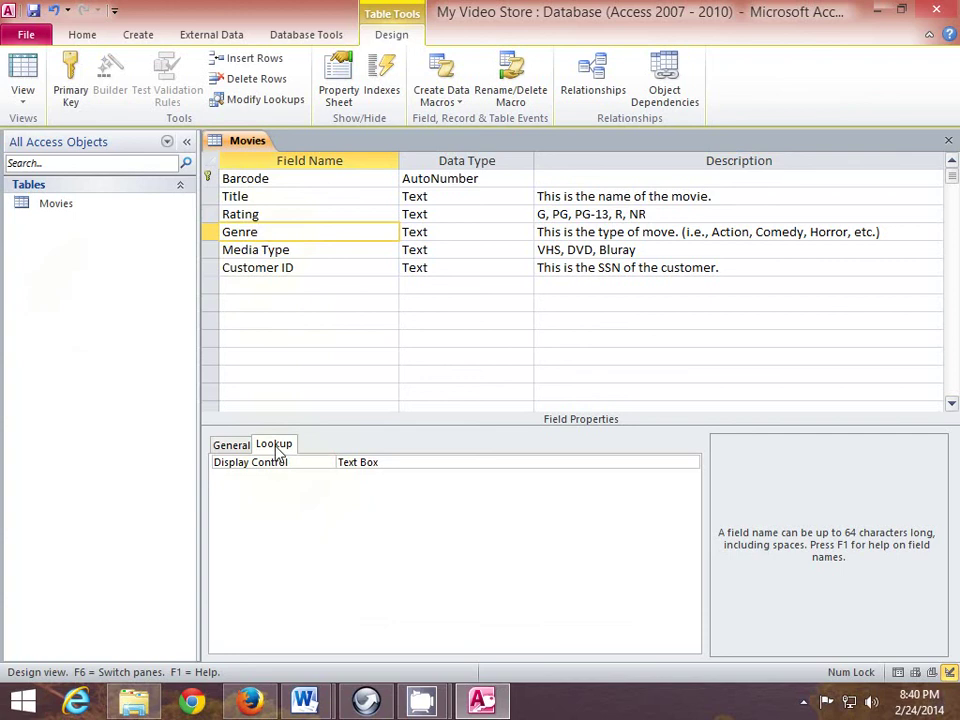
click(428, 464)
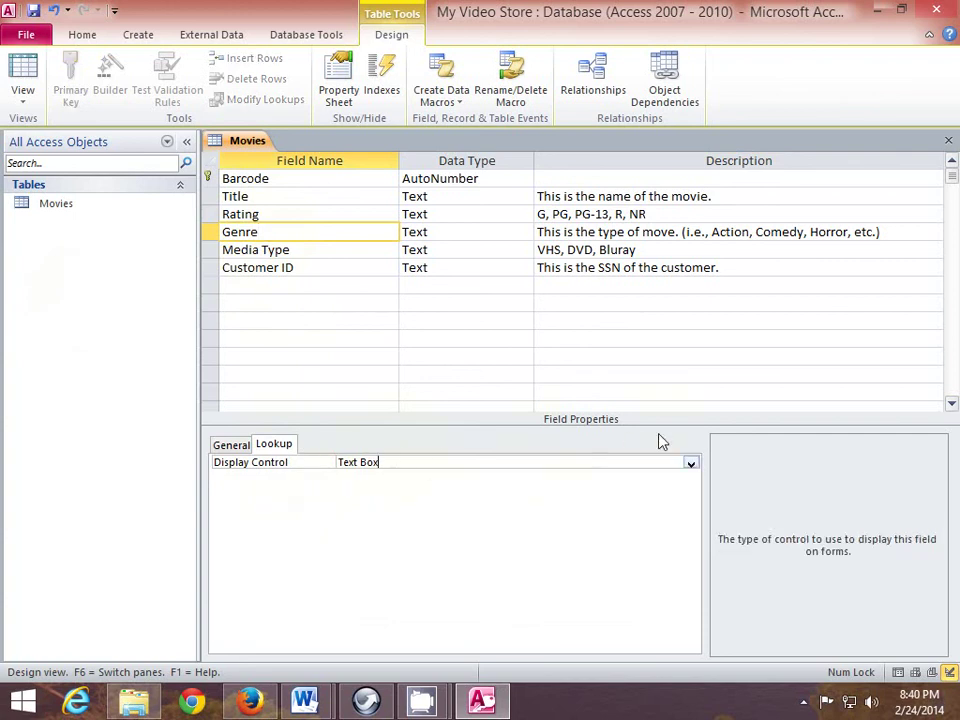
click(690, 465)
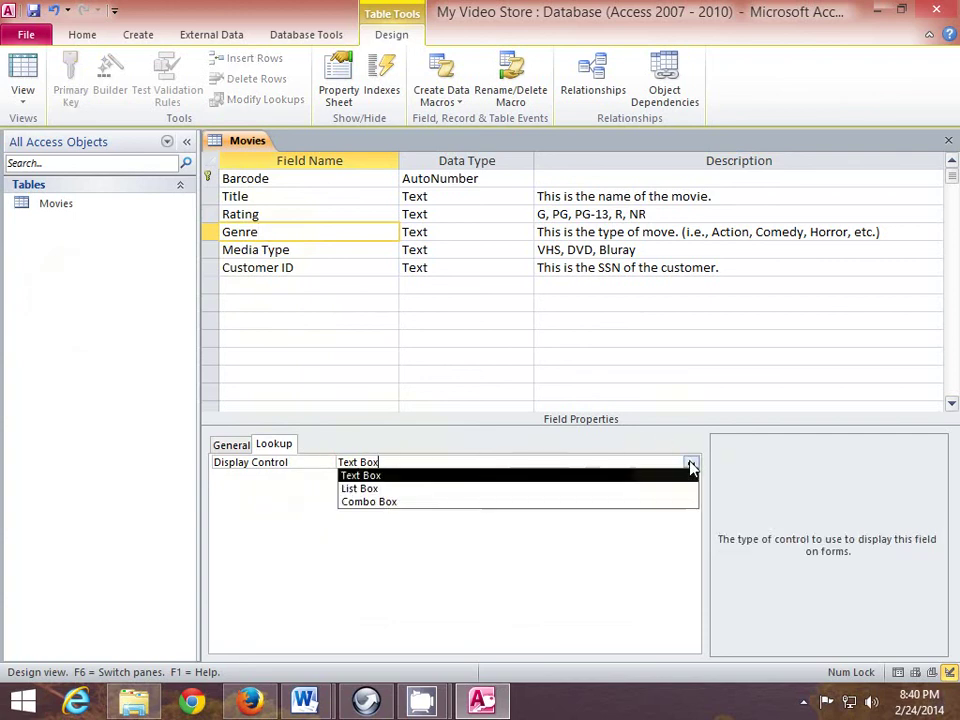
click(676, 509)
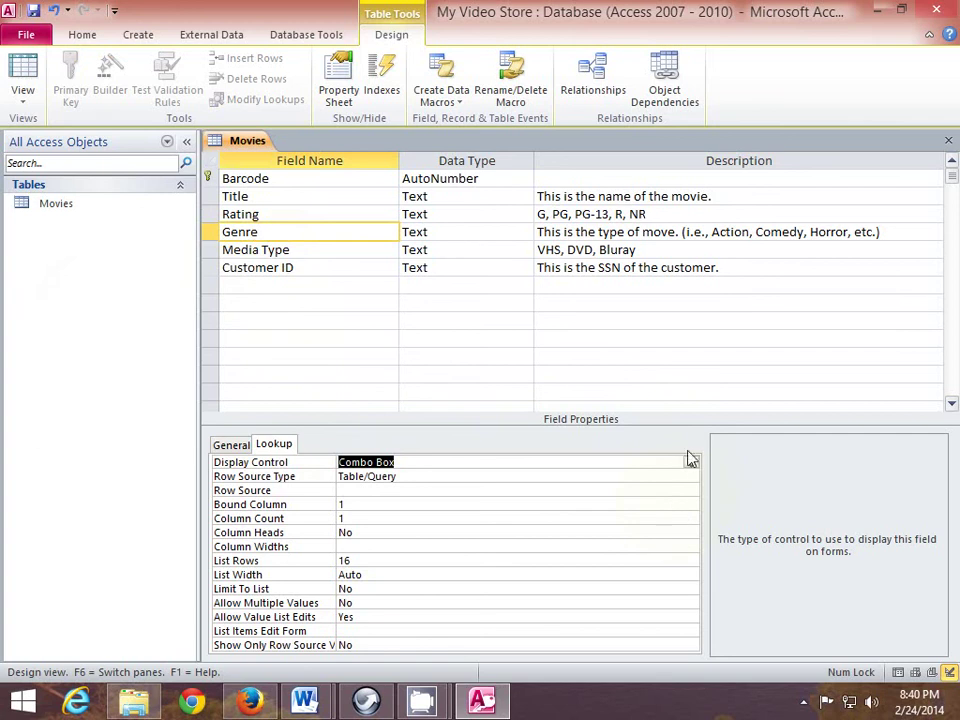
click(690, 465)
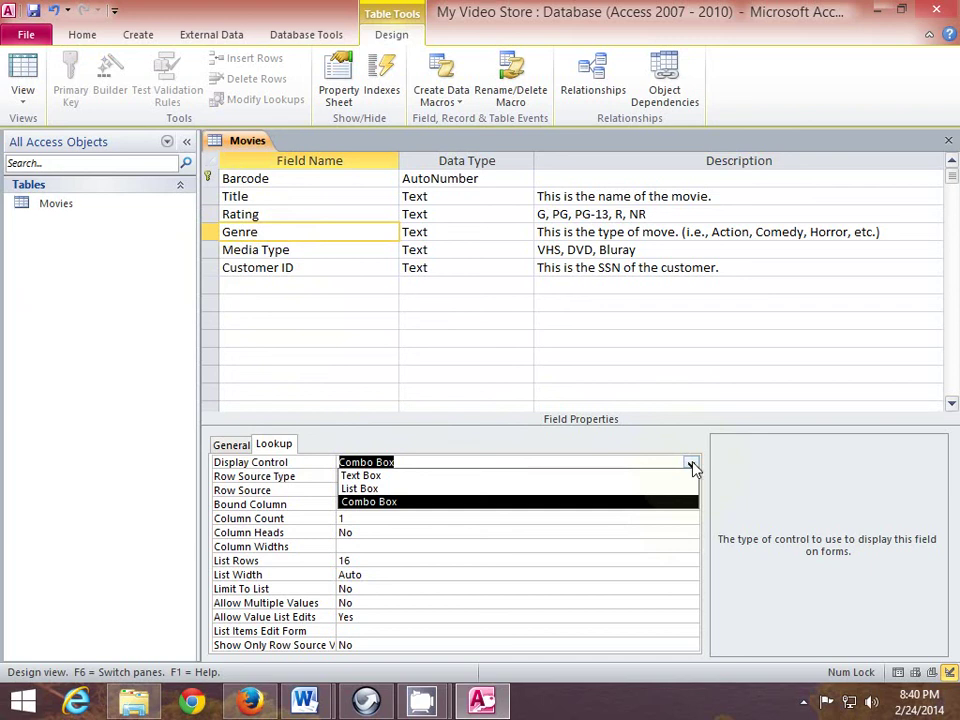
click(620, 503)
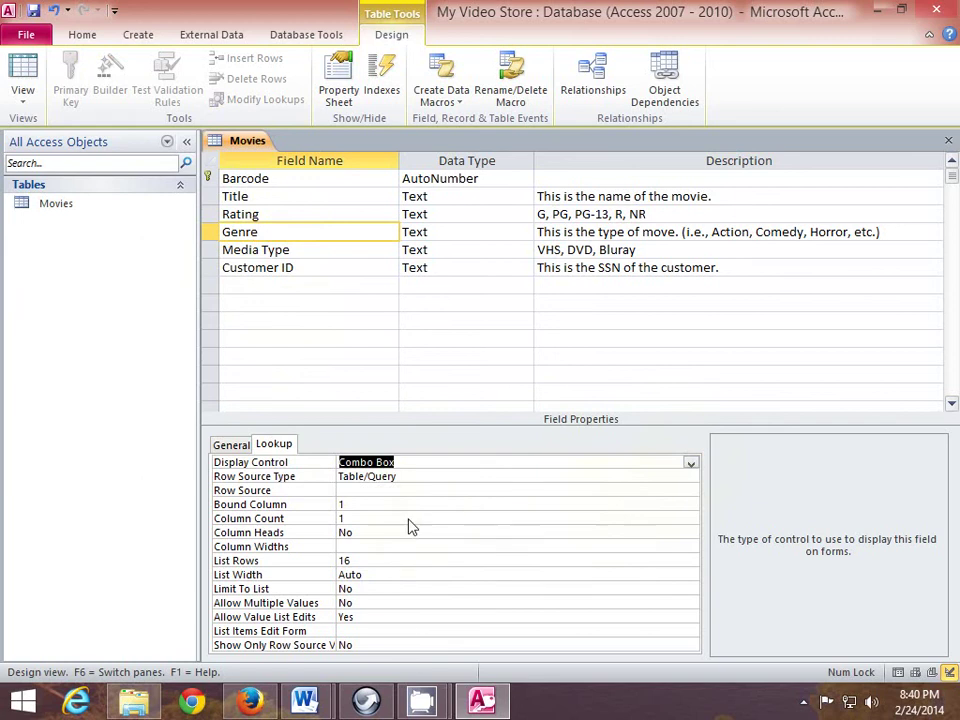
click(590, 478)
click(690, 480)
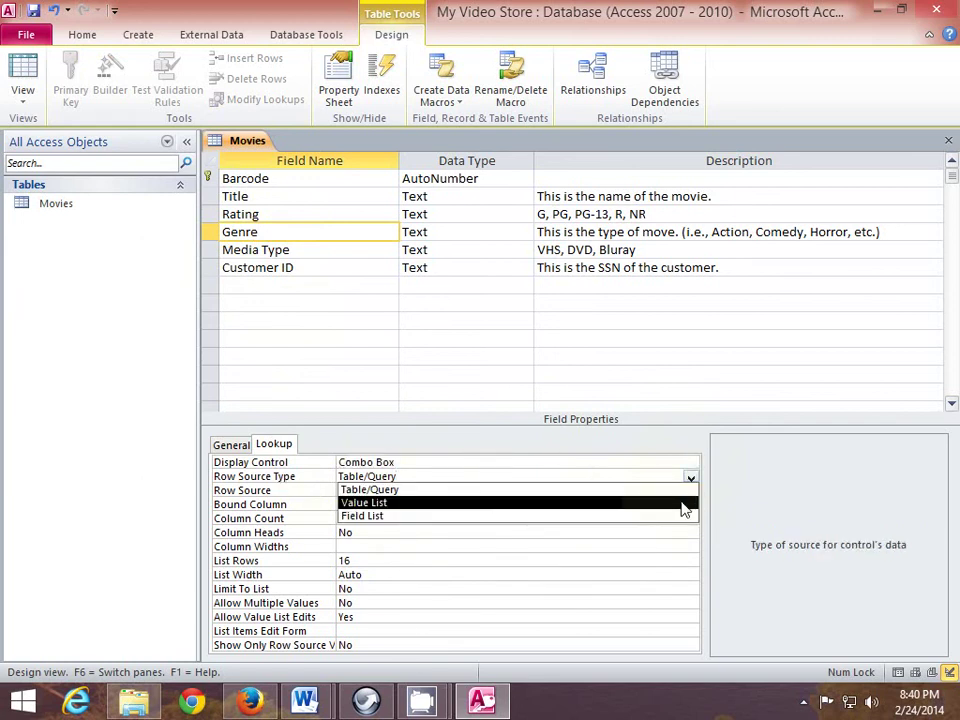
click(684, 503)
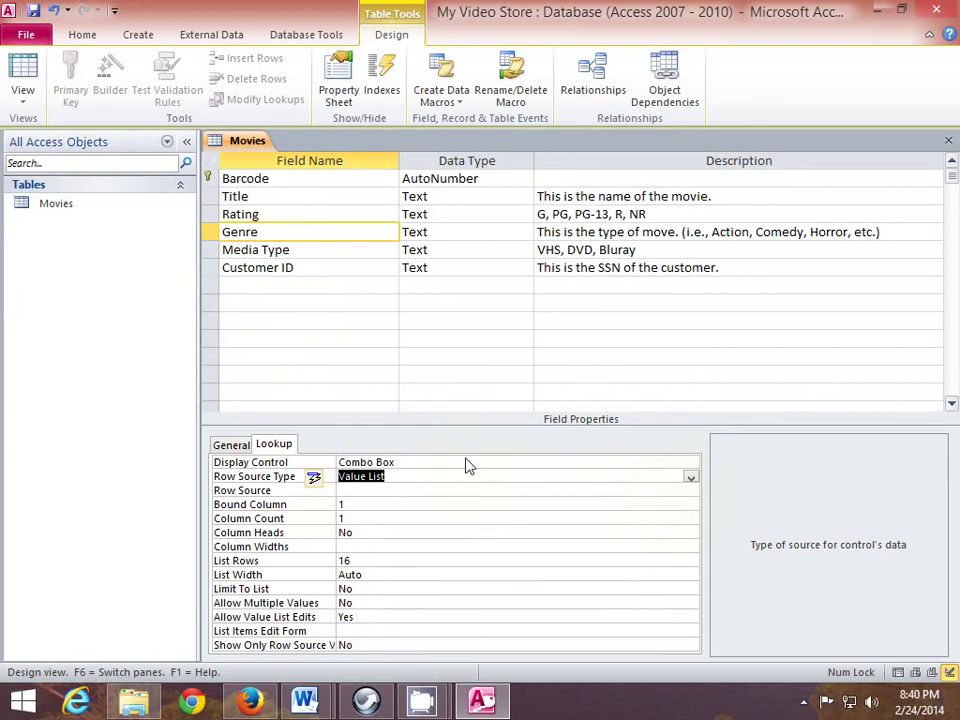
Enter Action, Adventure, Comedy, Documentary, Educational, Family, Horror, Kids, Romance, Sci-fi, Sports, Western as the Genre field's row source
click(367, 493)
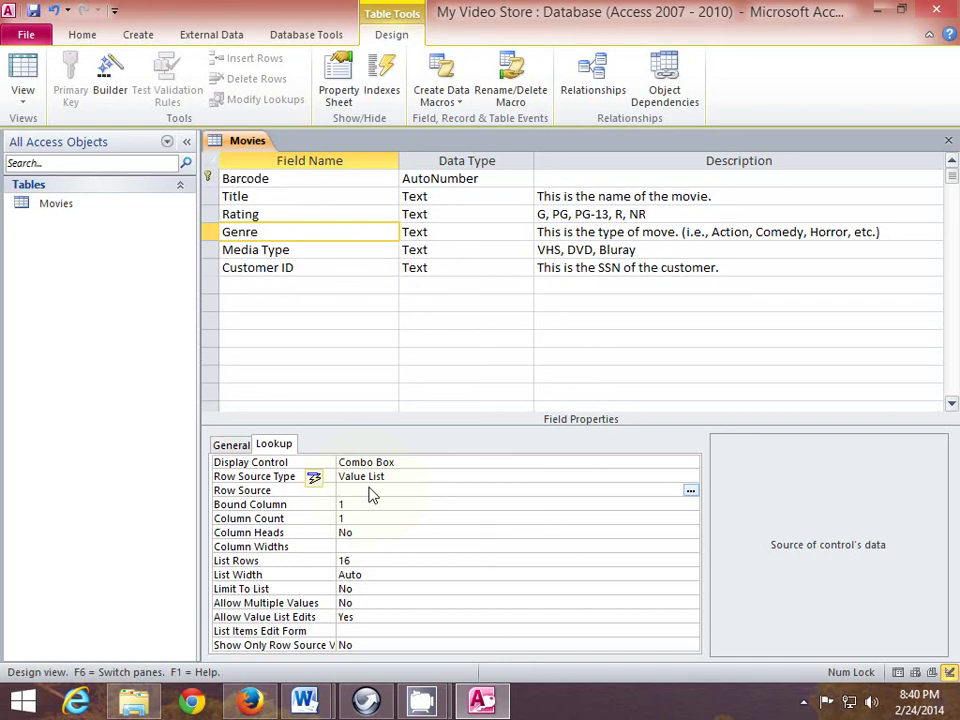
text(Action;Adventure; Come)
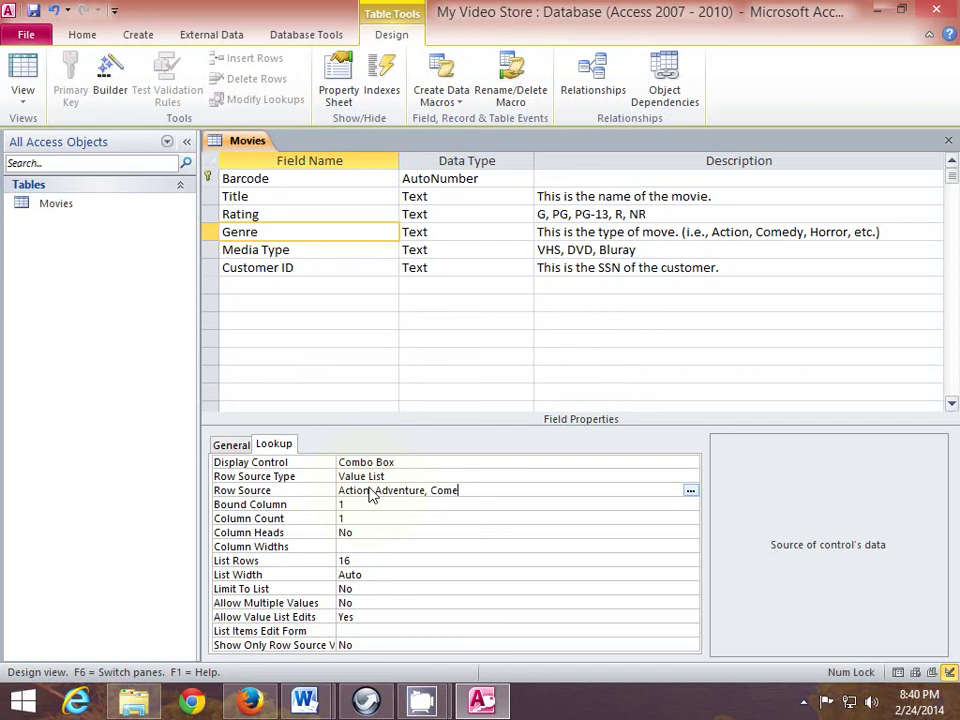
text(dy, Documentary, Educations)
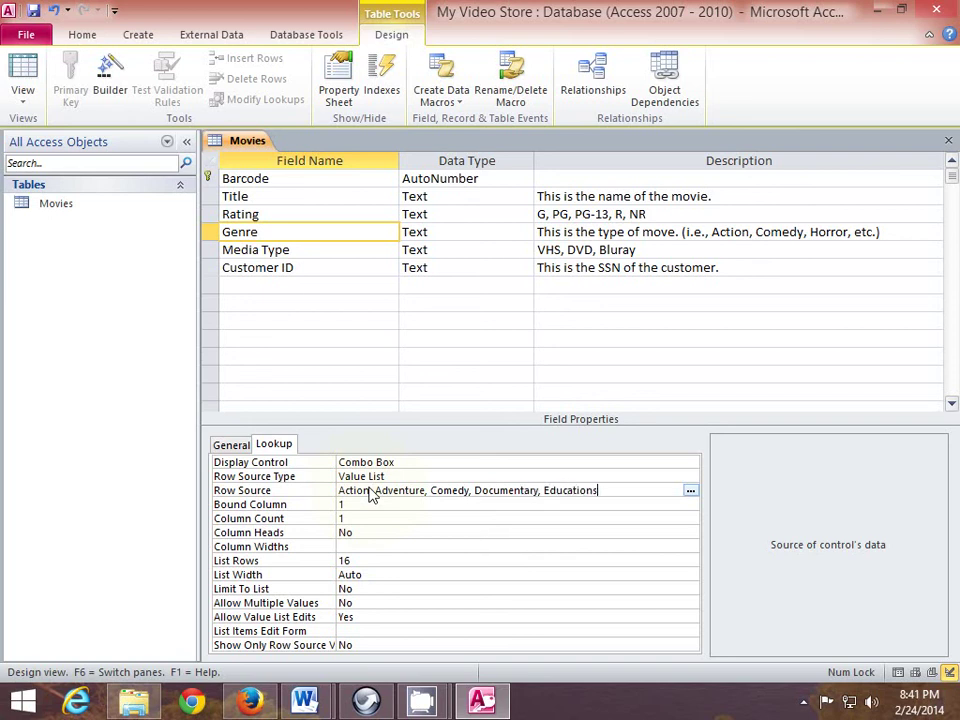
key(BackSpace)
text(al, Family, Horror, Kids, )
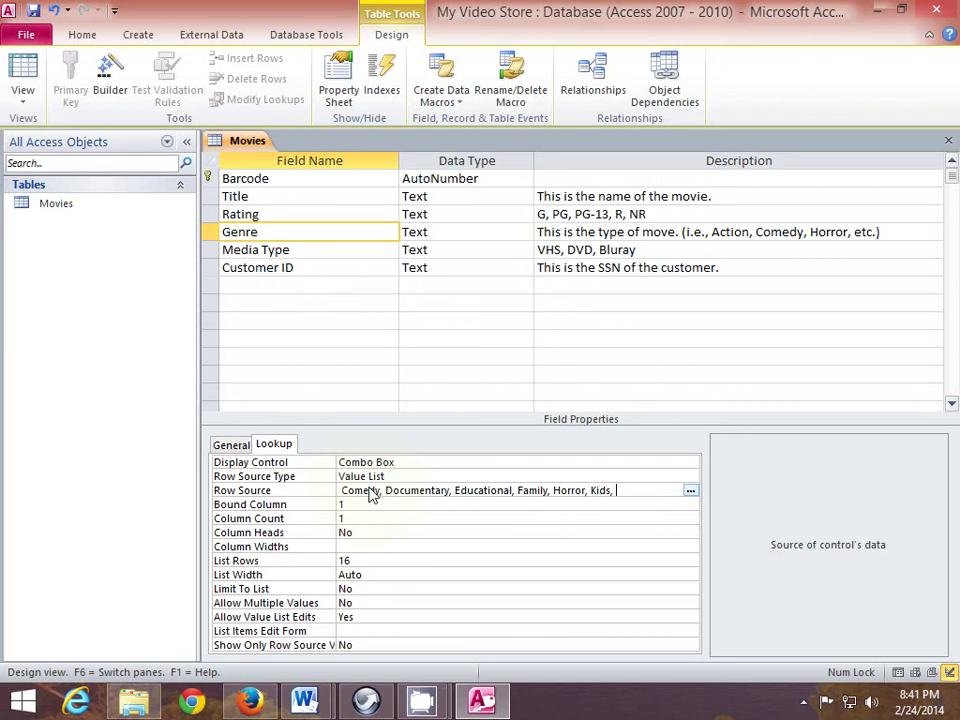
text(Romance, Sci-fi, Spo)
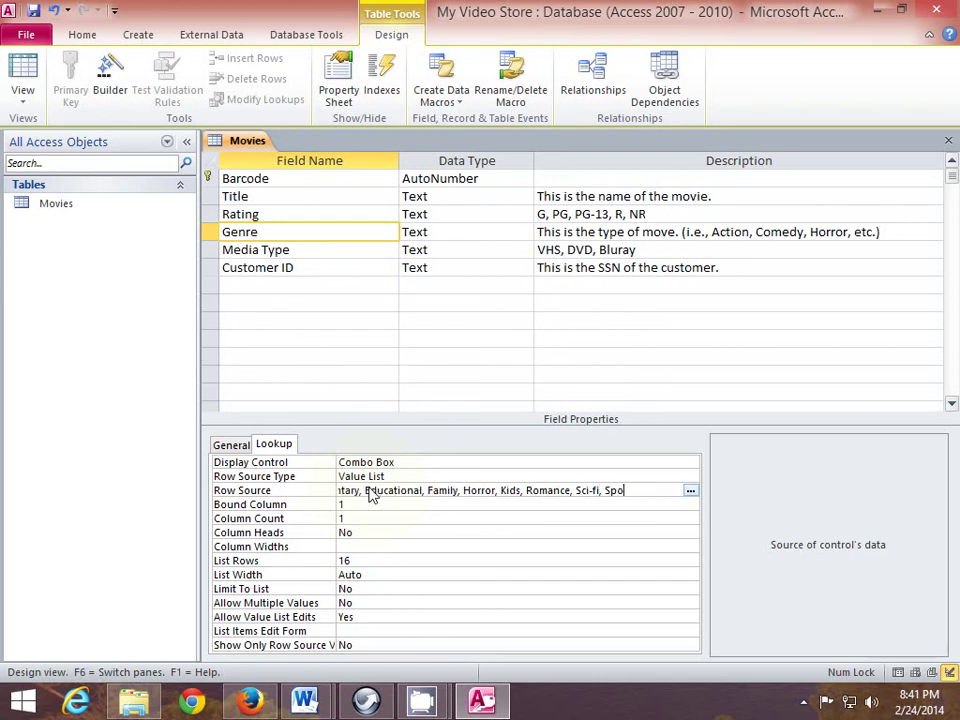
text(rts, Western)
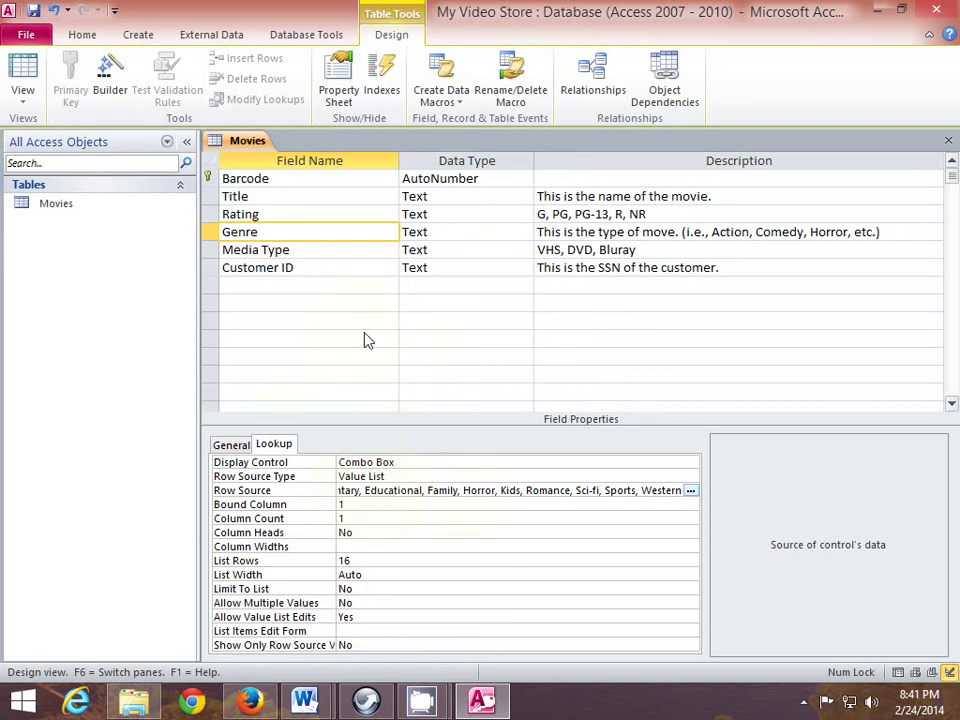
Change the Media Type field's lookup display control to List Box and its row source type to Value List
click(312, 255)
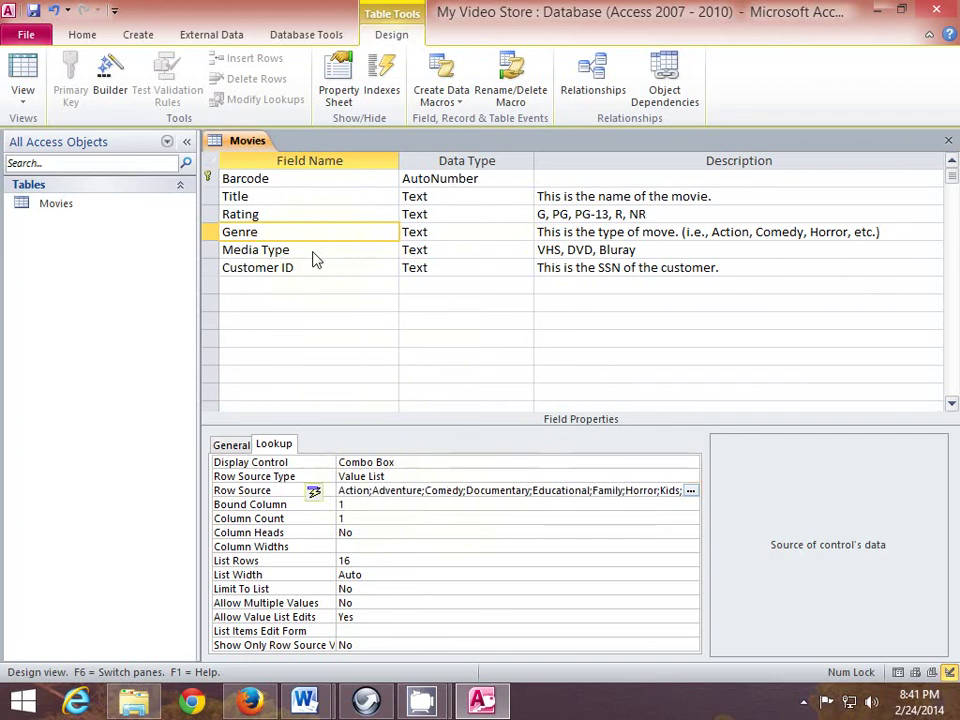
click(391, 466)
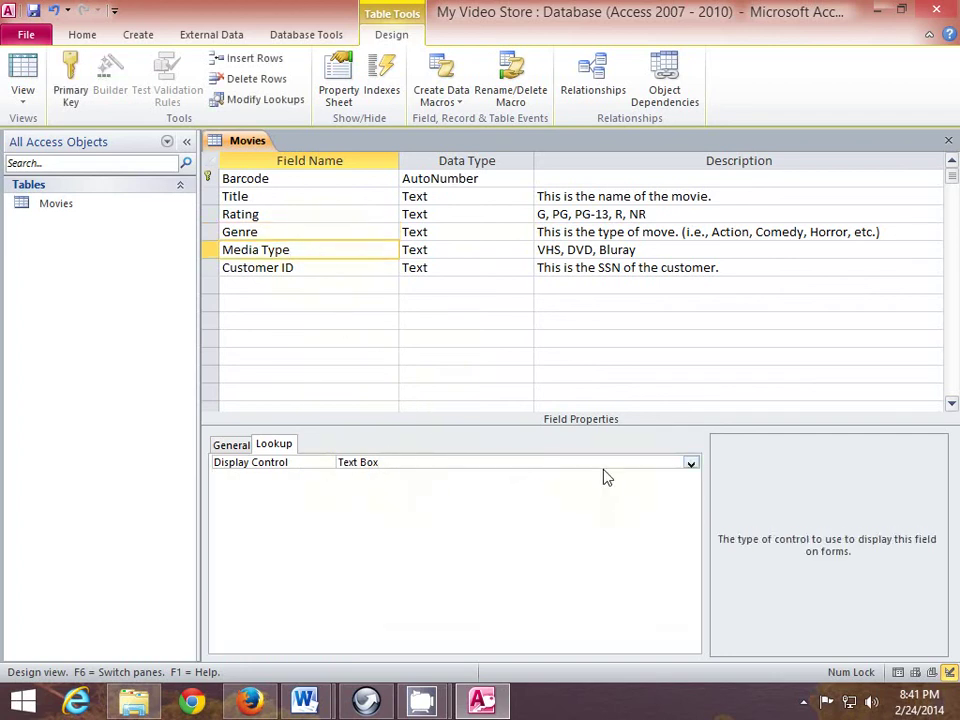
click(690, 463)
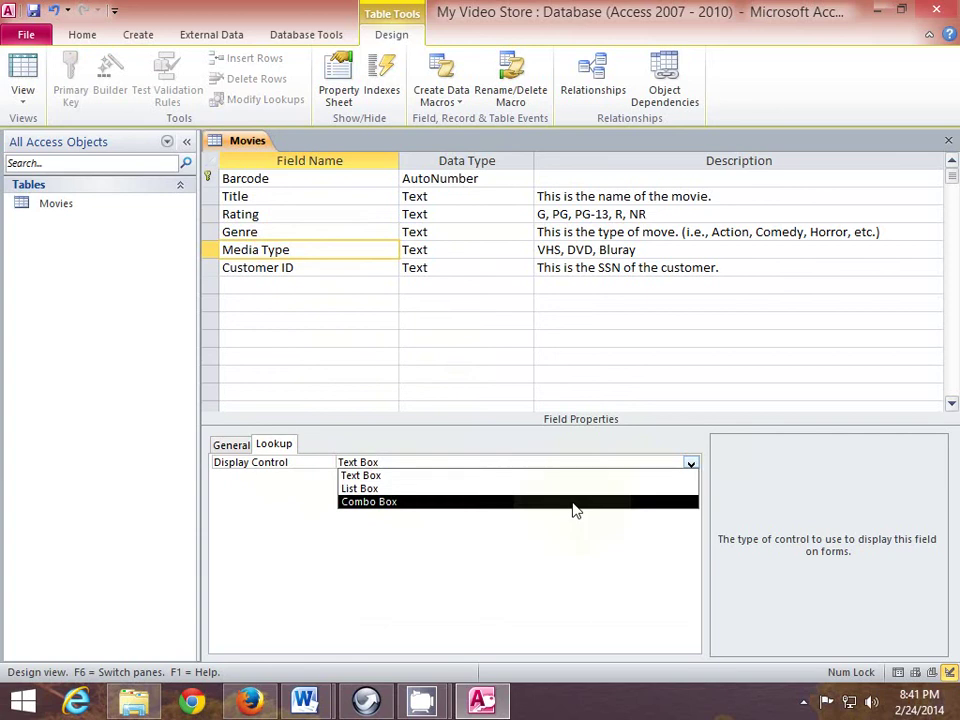
click(562, 494)
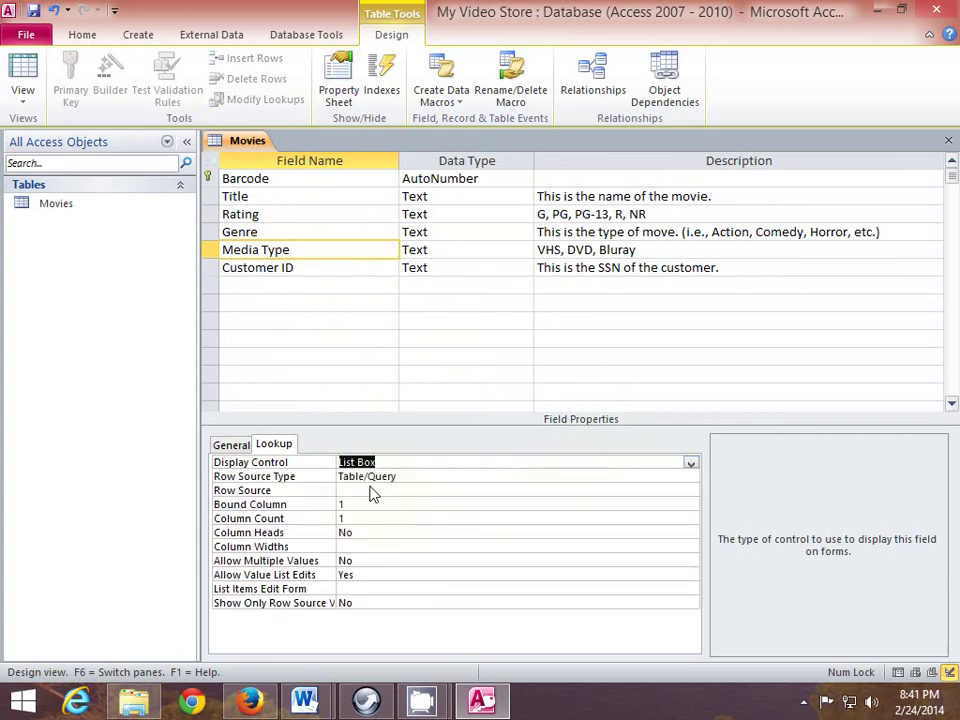
click(428, 479)
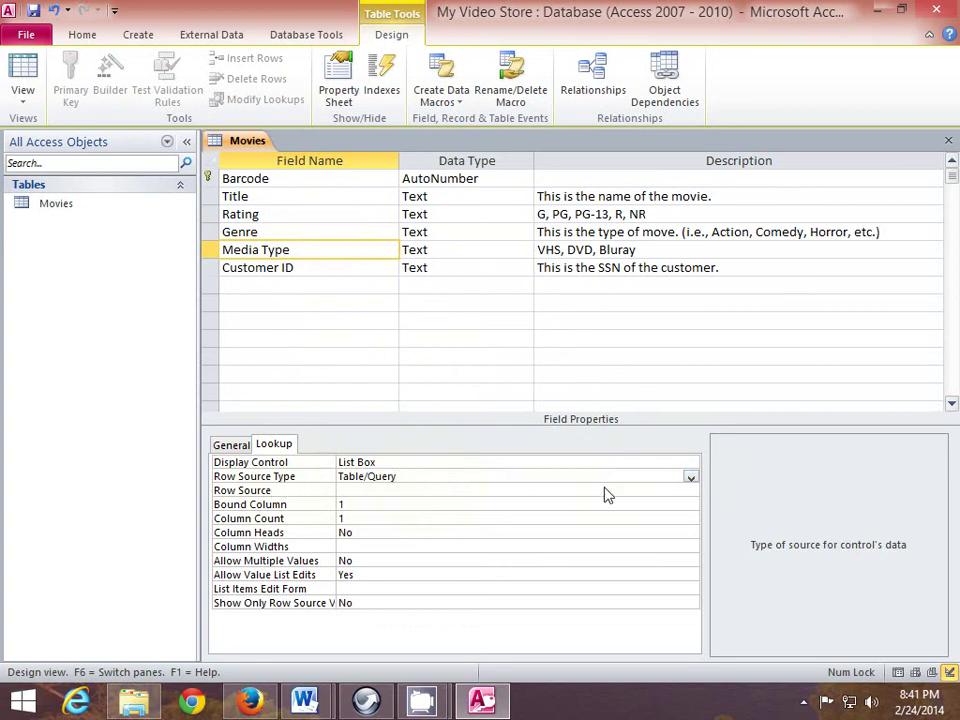
click(690, 479)
click(642, 508)
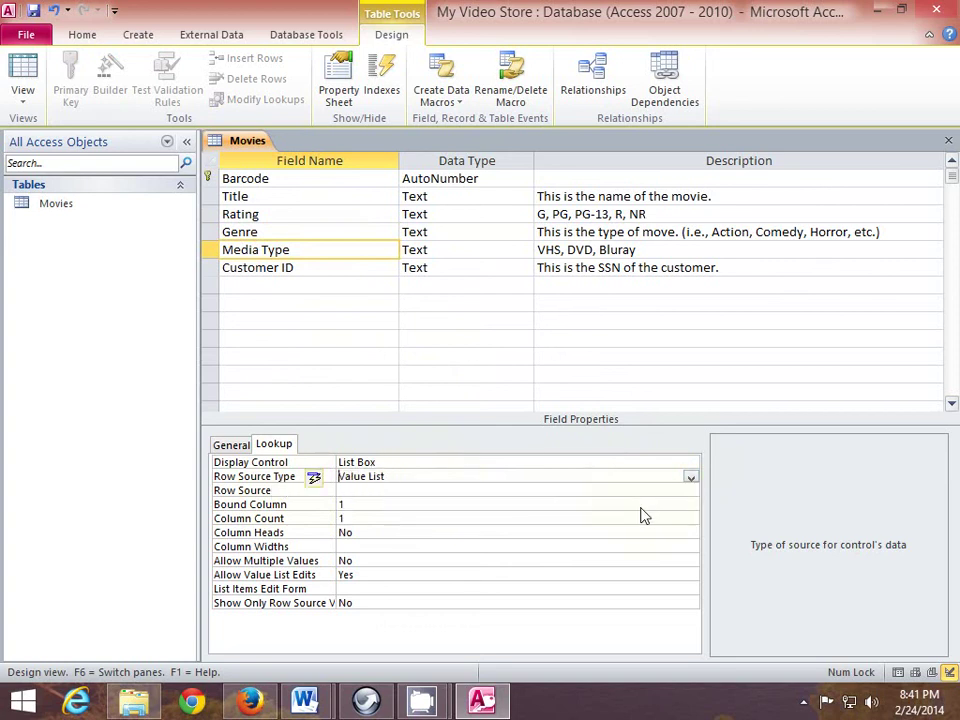
Copy the values VHS, DVD, Bluray from the Media Type field's description into its lookup row source
click(376, 490)
drag(639, 253, 540, 259)
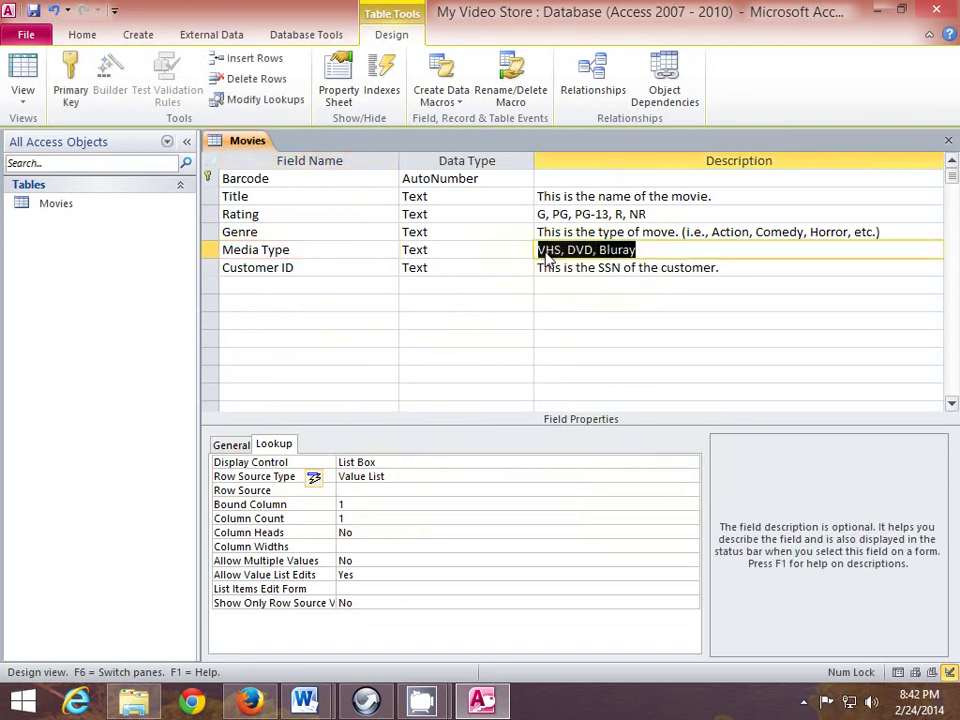
right_click(548, 258)
click(563, 310)
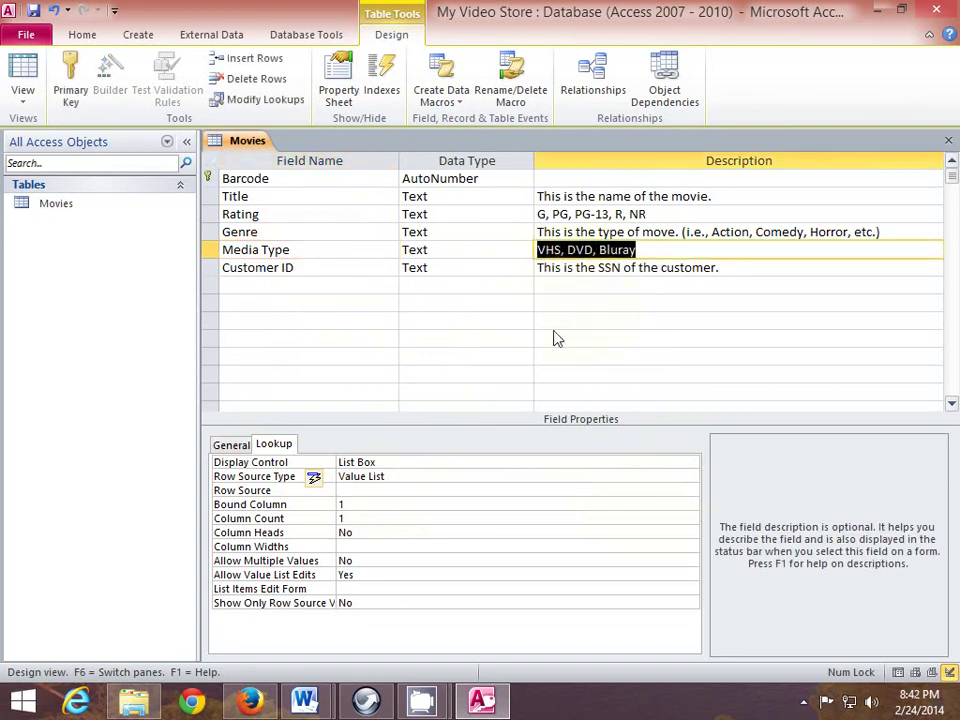
click(377, 490)
right_click(372, 497)
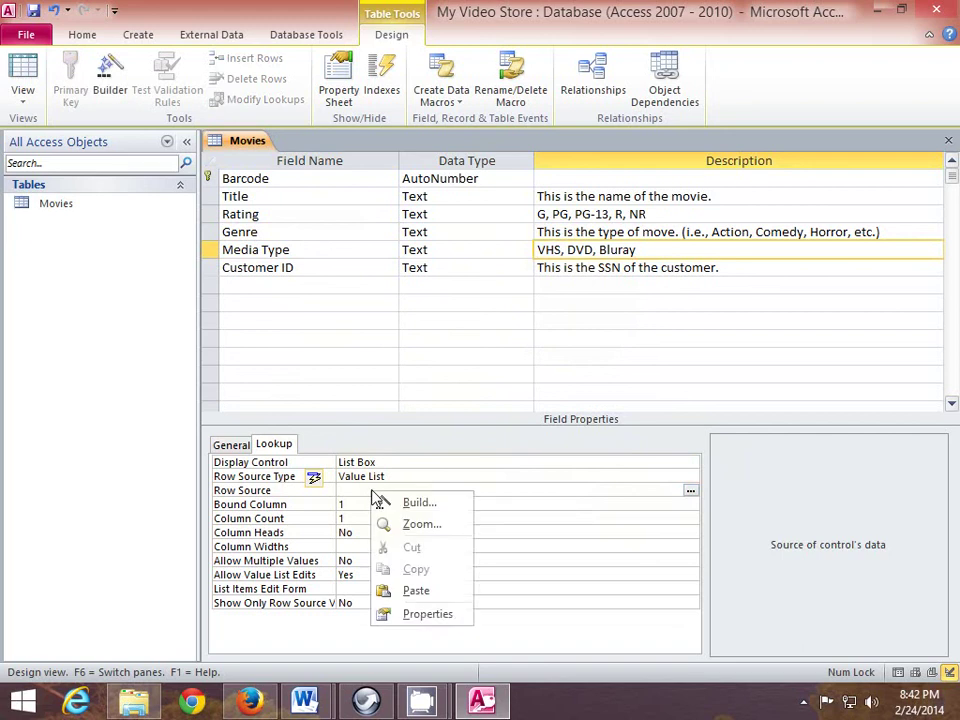
click(416, 592)
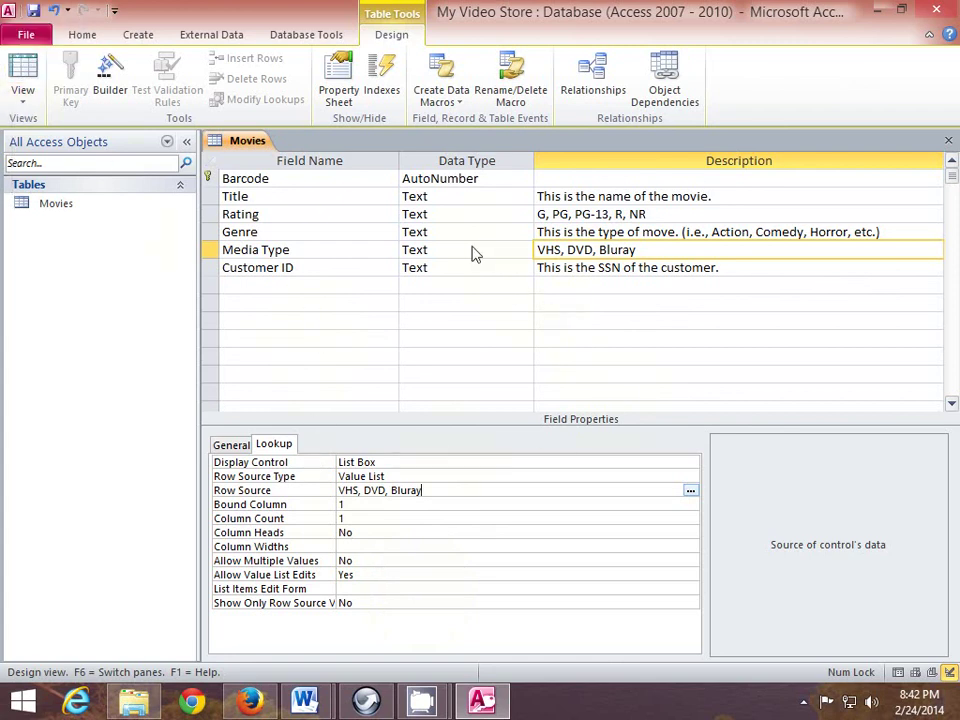
Switch the Movies table to Datasheet View, saving the table's design changes
click(26, 101)
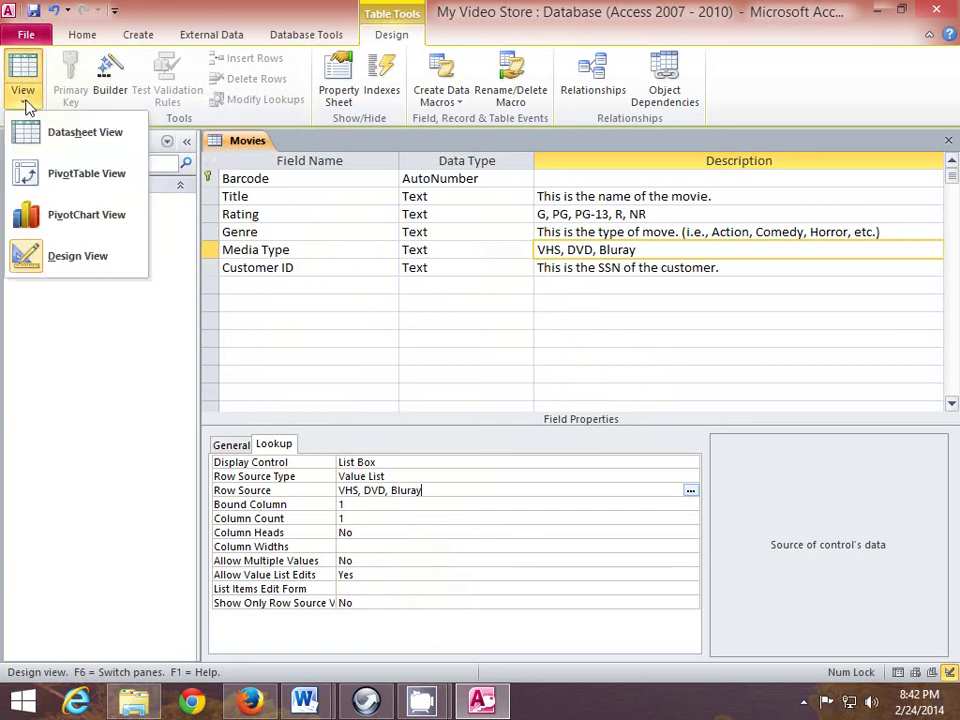
click(70, 135)
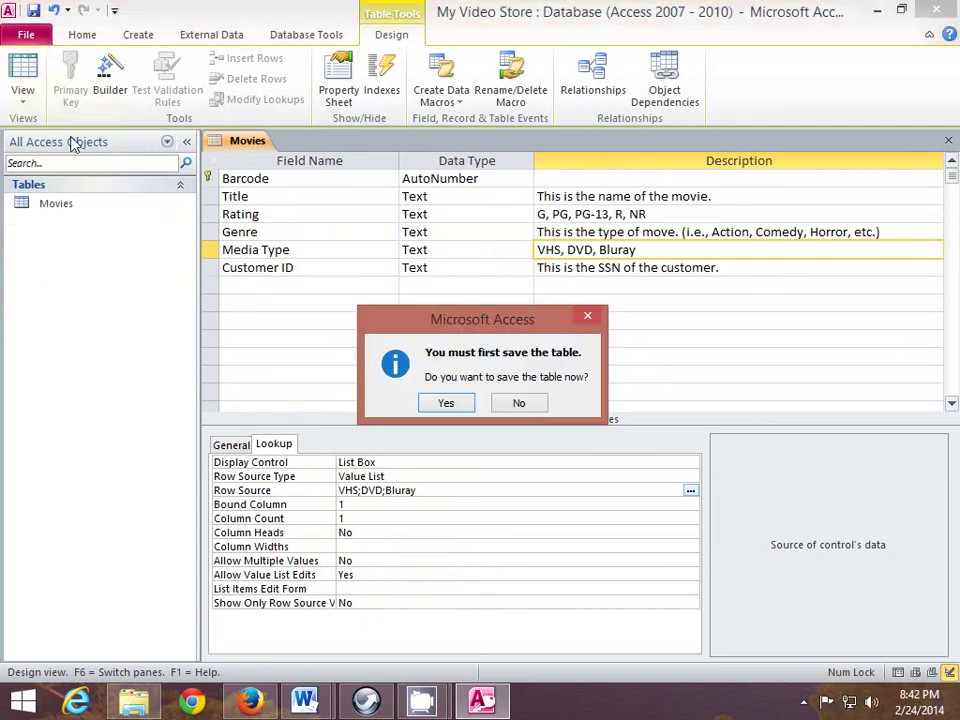
click(446, 404)
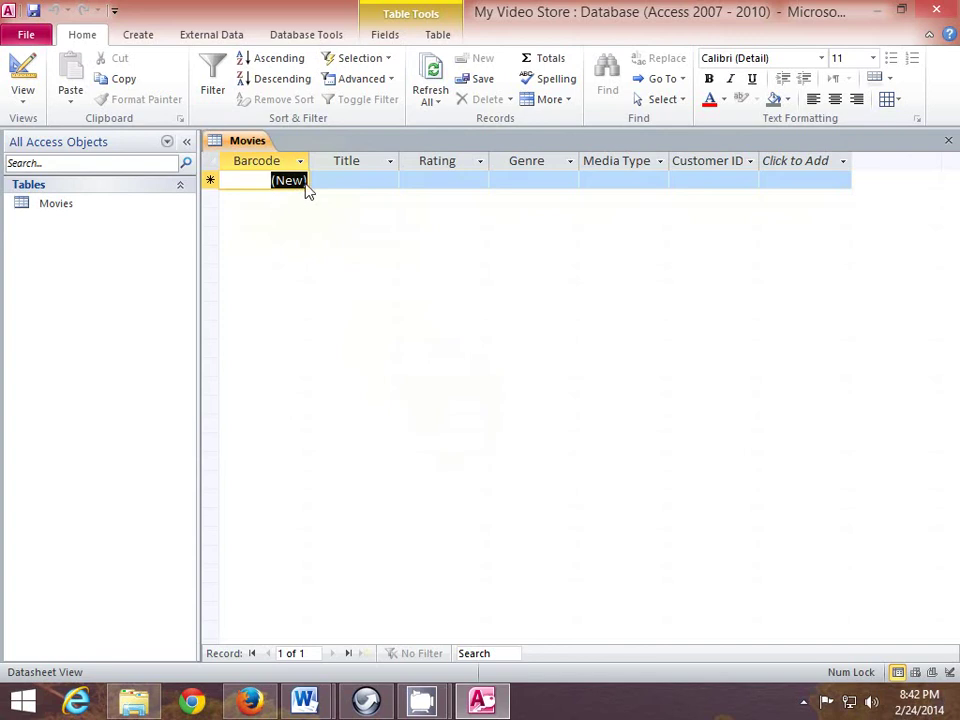
Start the first movie record with the title Back to the Future and the rating PG
click(342, 188)
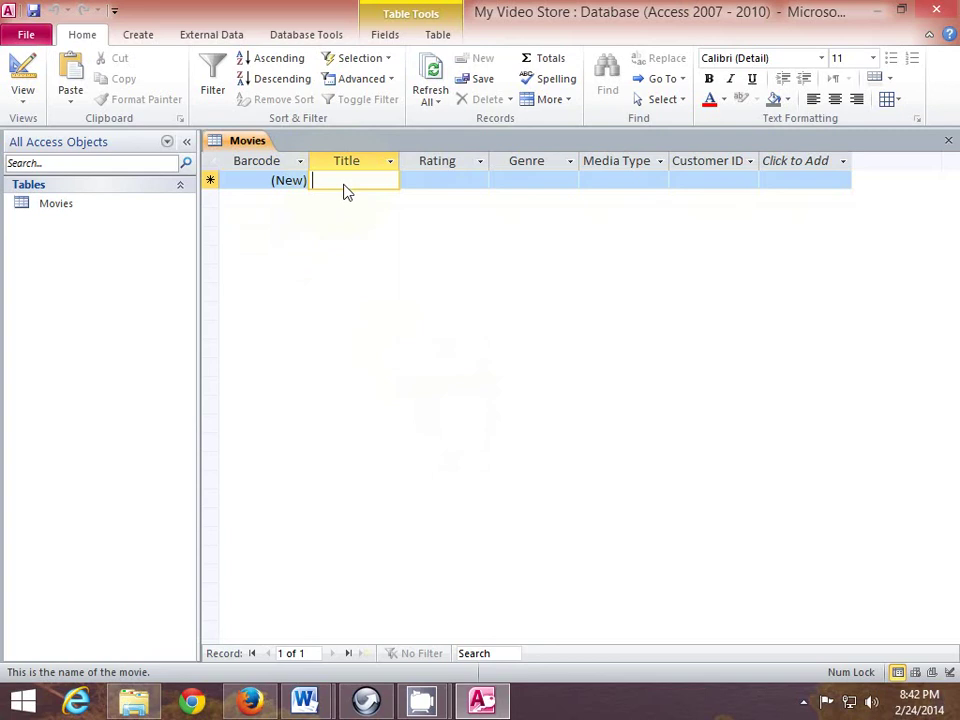
text(Back to th)
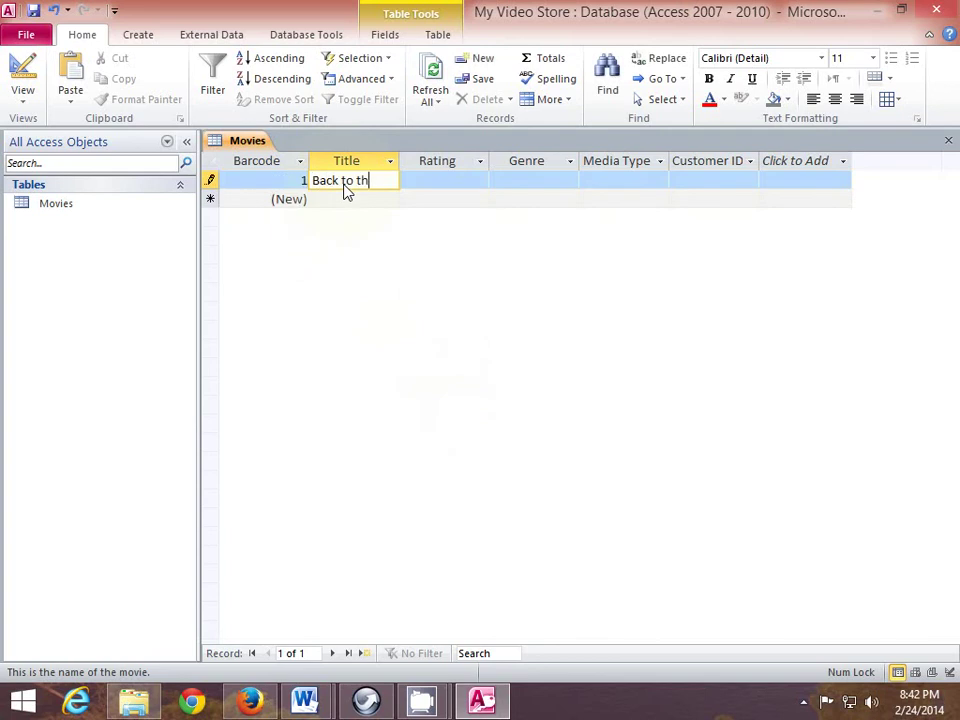
text(e Future)
key(Tab)
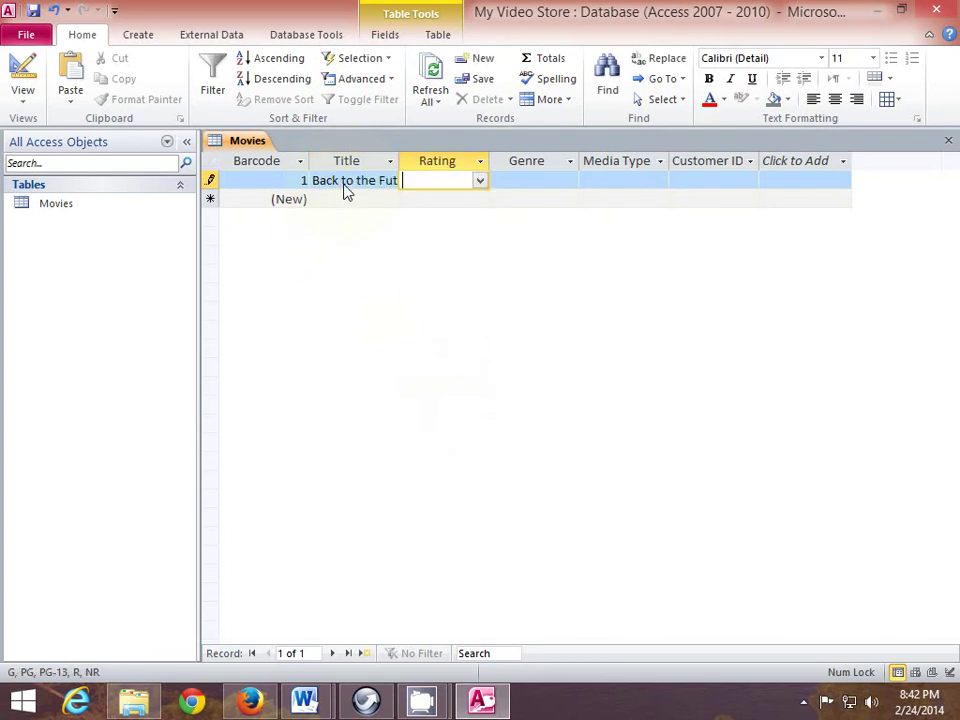
click(480, 181)
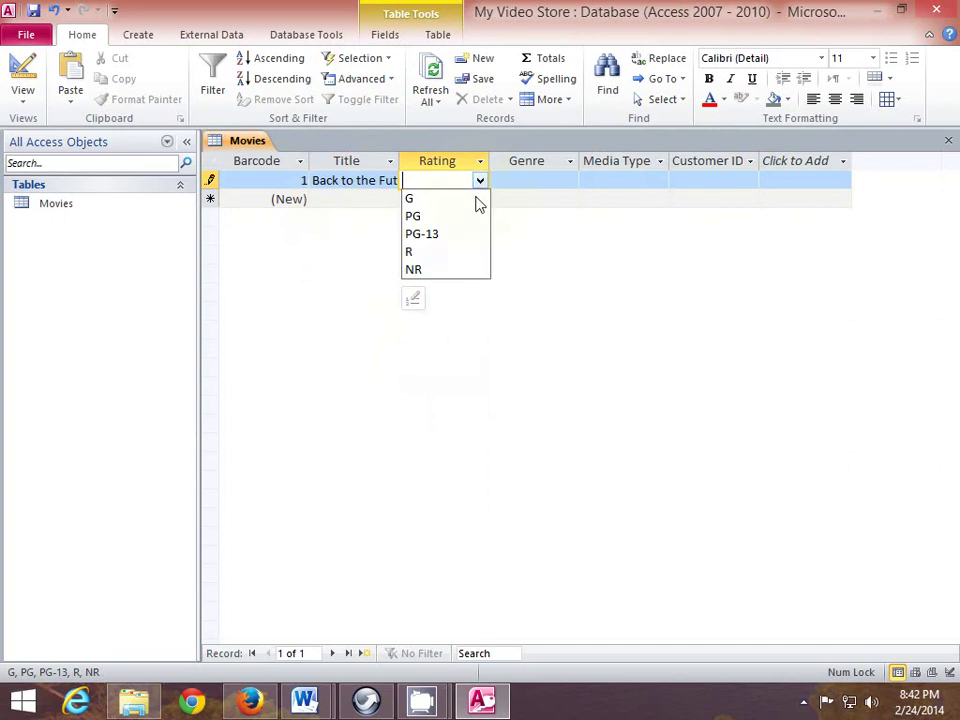
click(463, 216)
Set the Back to the Future record's genre to Adventure and media type to VHS, leaving its Customer ID blank
click(554, 186)
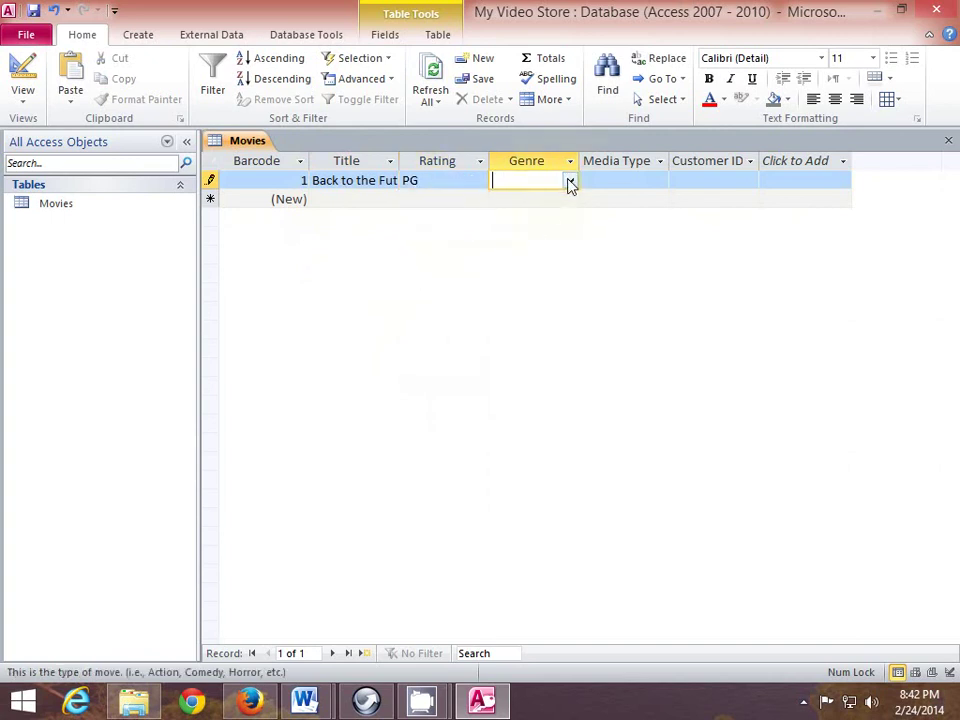
click(570, 182)
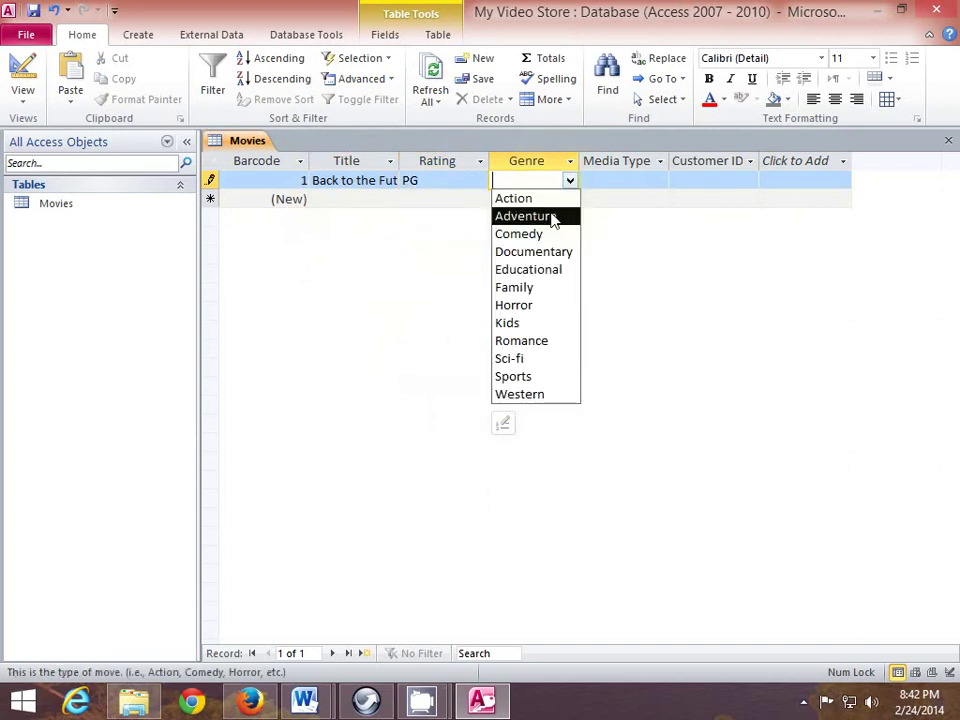
click(553, 217)
key(Tab)
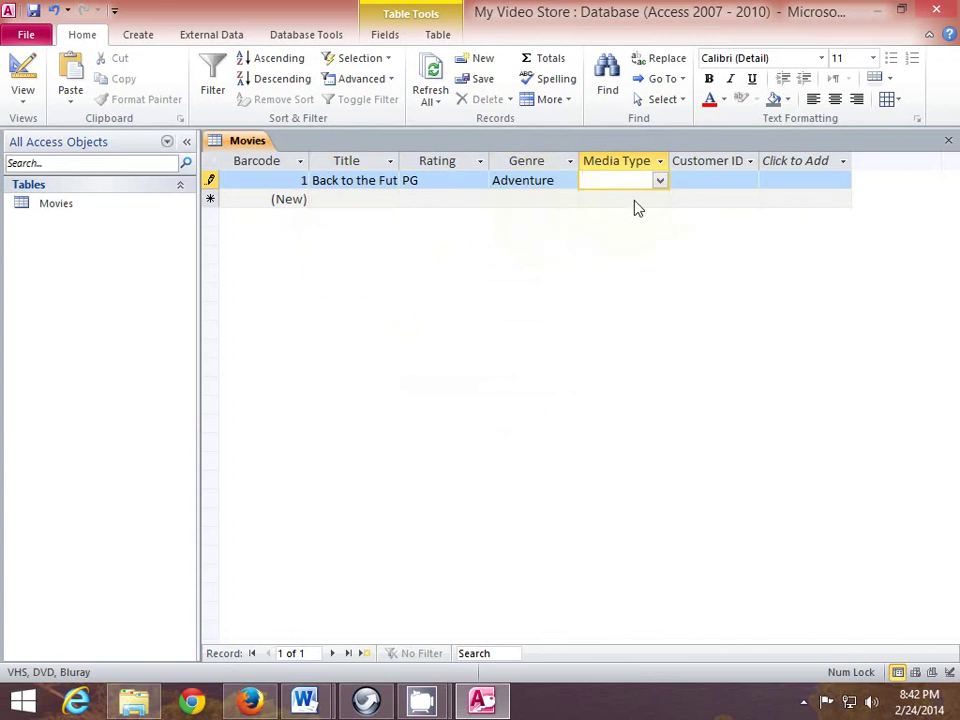
click(659, 184)
click(648, 204)
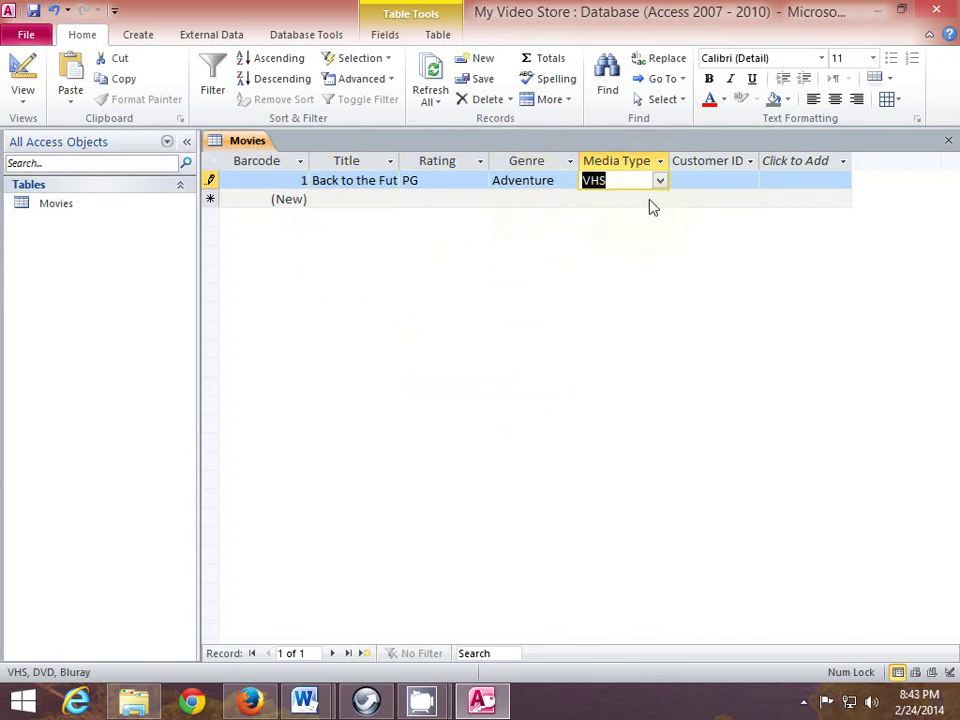
click(701, 195)
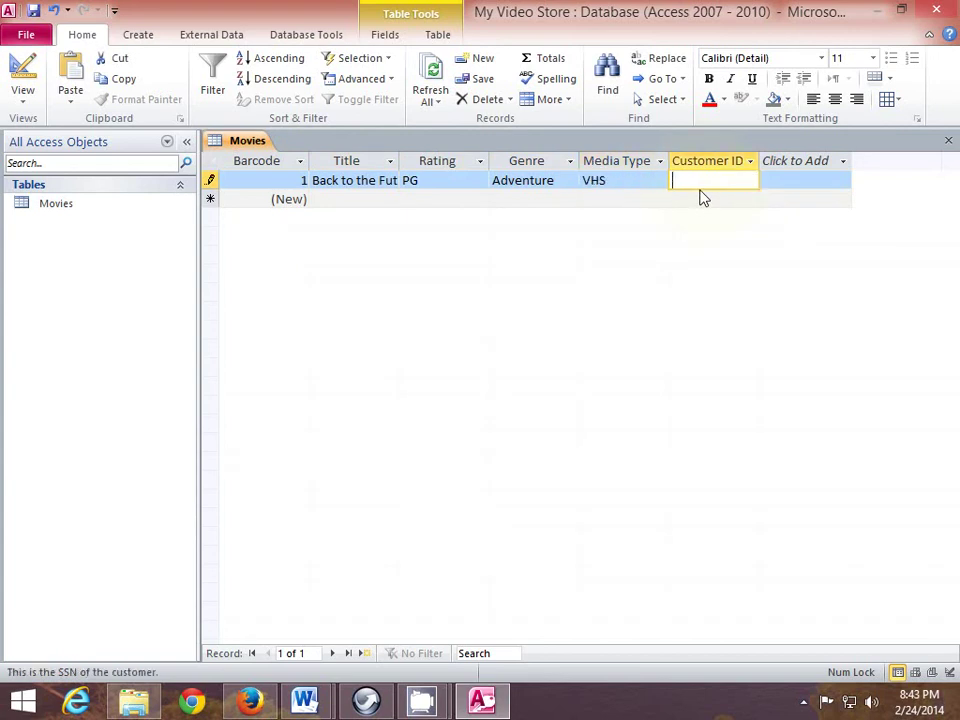
key(Tab)
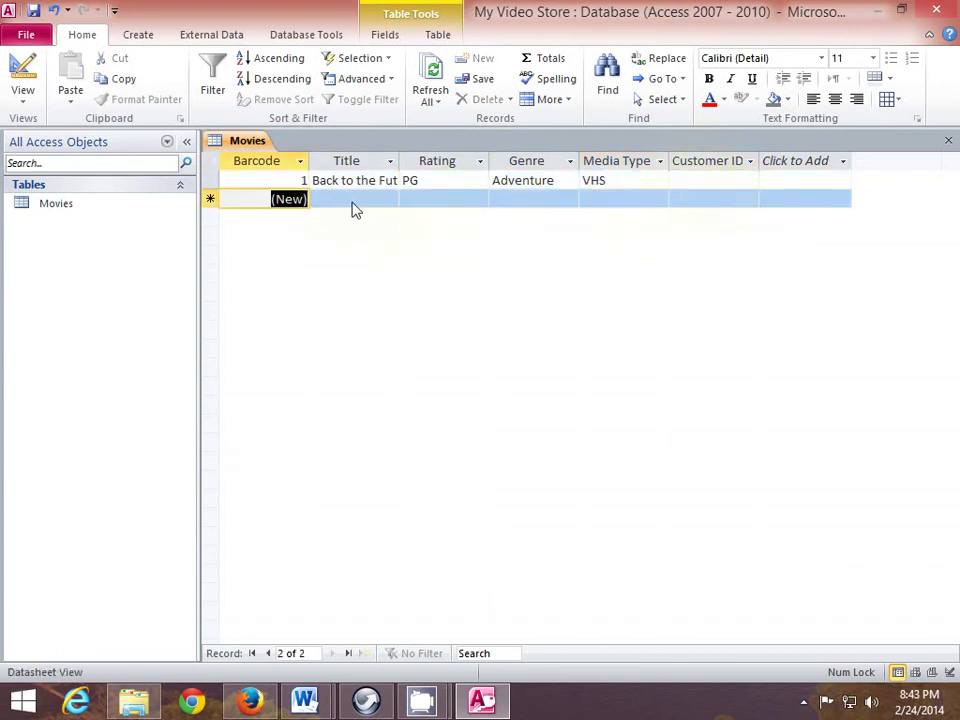
Add a second movie record titled Star Wars IV with the rating PG
click(380, 205)
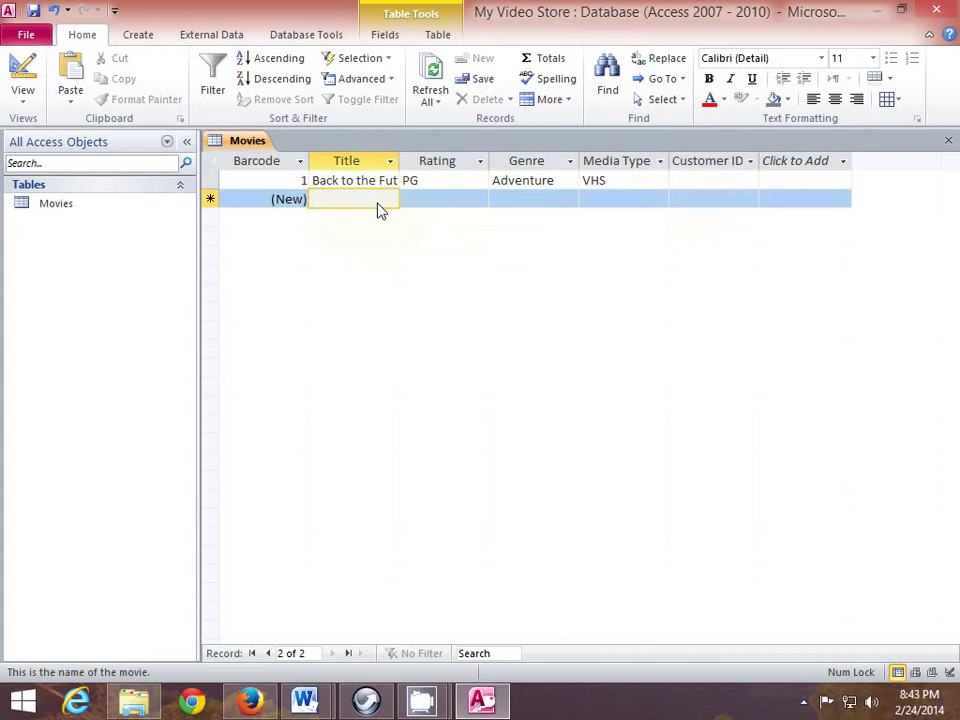
text(Star Wars II)
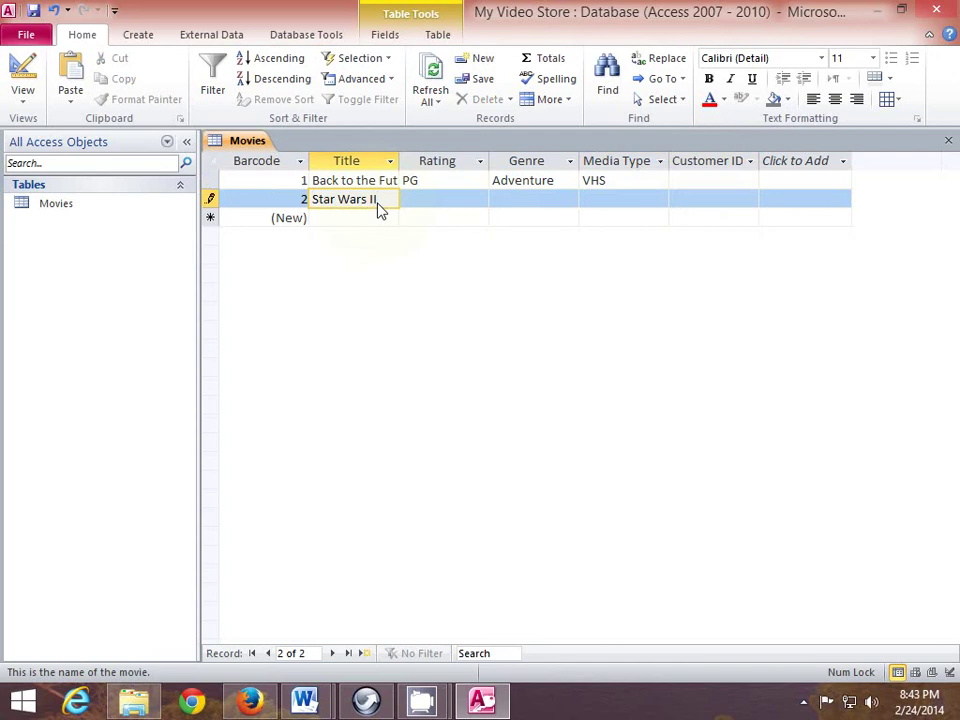
key(BackSpace)
text(V)
click(452, 208)
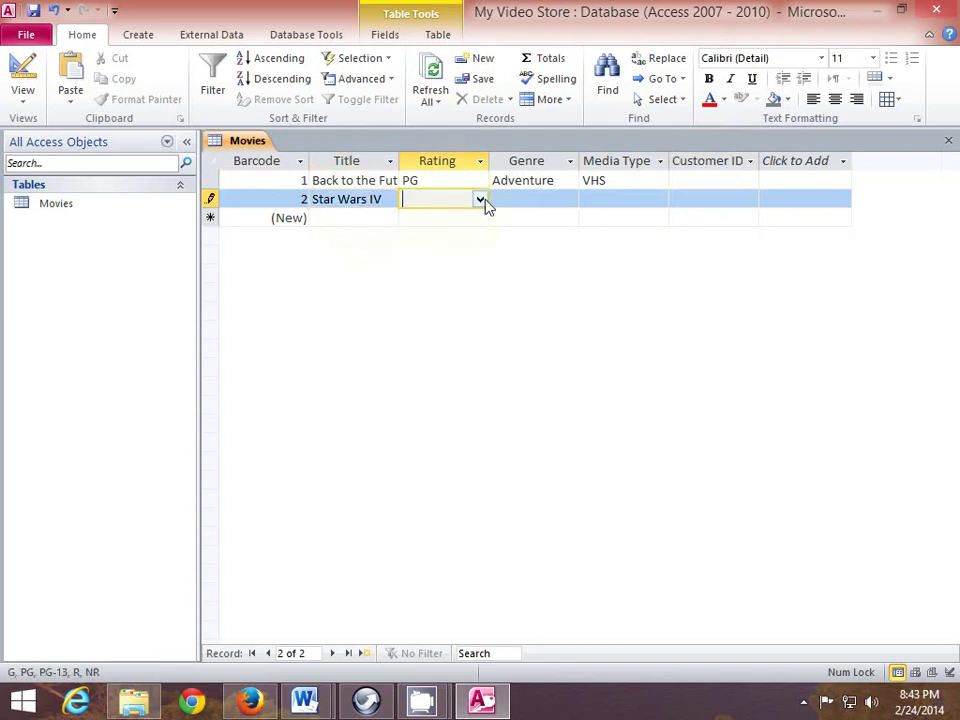
click(481, 201)
click(437, 235)
Set the Star Wars IV record's genre to Sci-fi and its media type to DVD
click(522, 201)
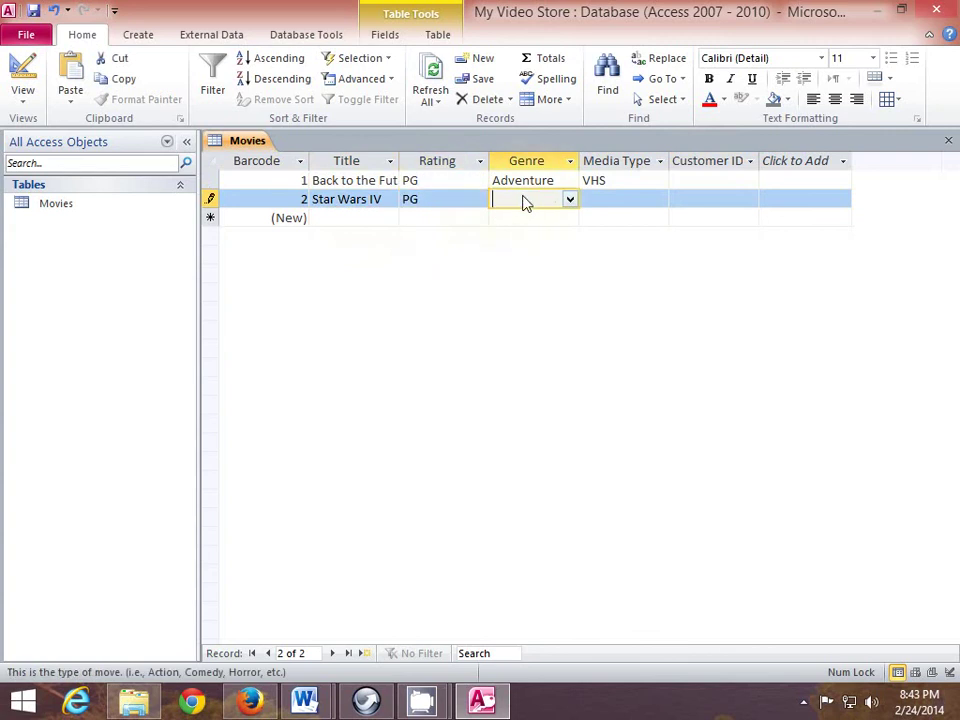
click(569, 199)
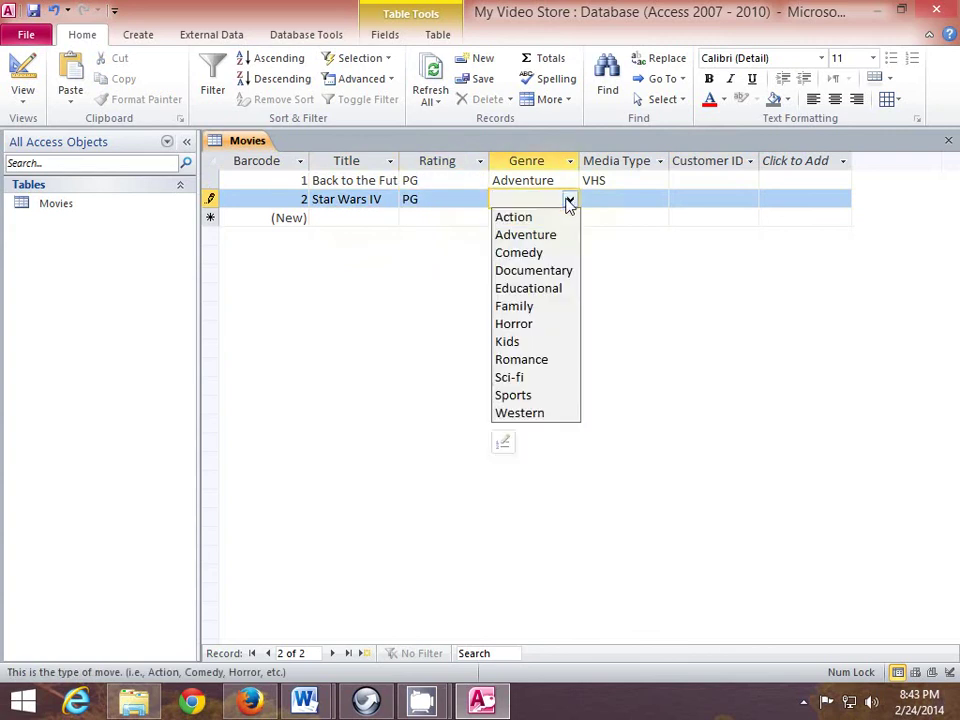
click(516, 381)
click(608, 204)
click(660, 201)
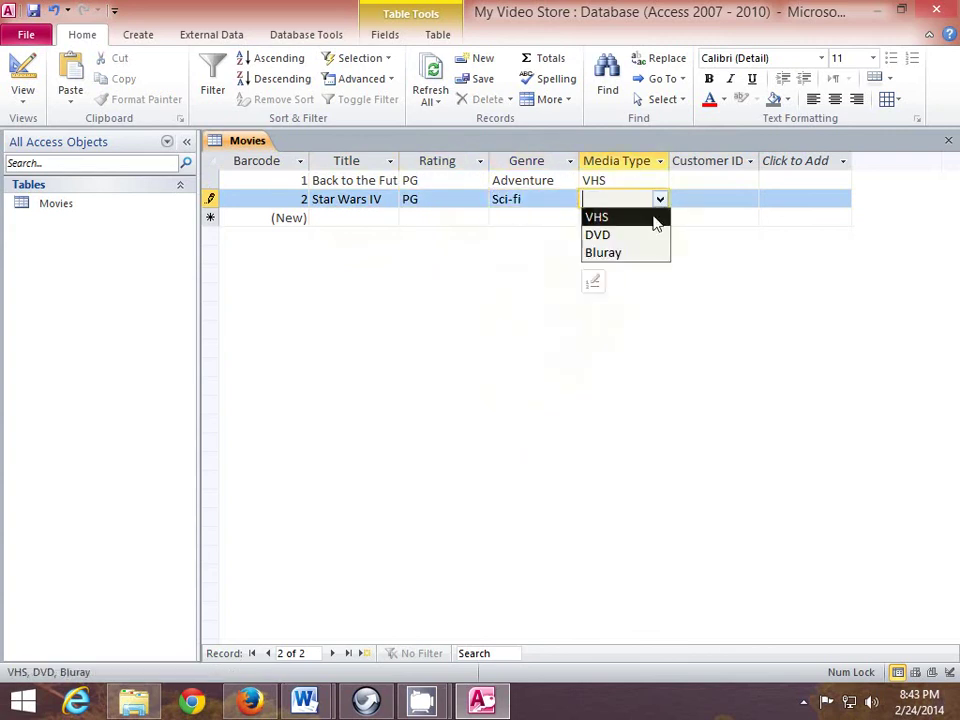
click(647, 236)
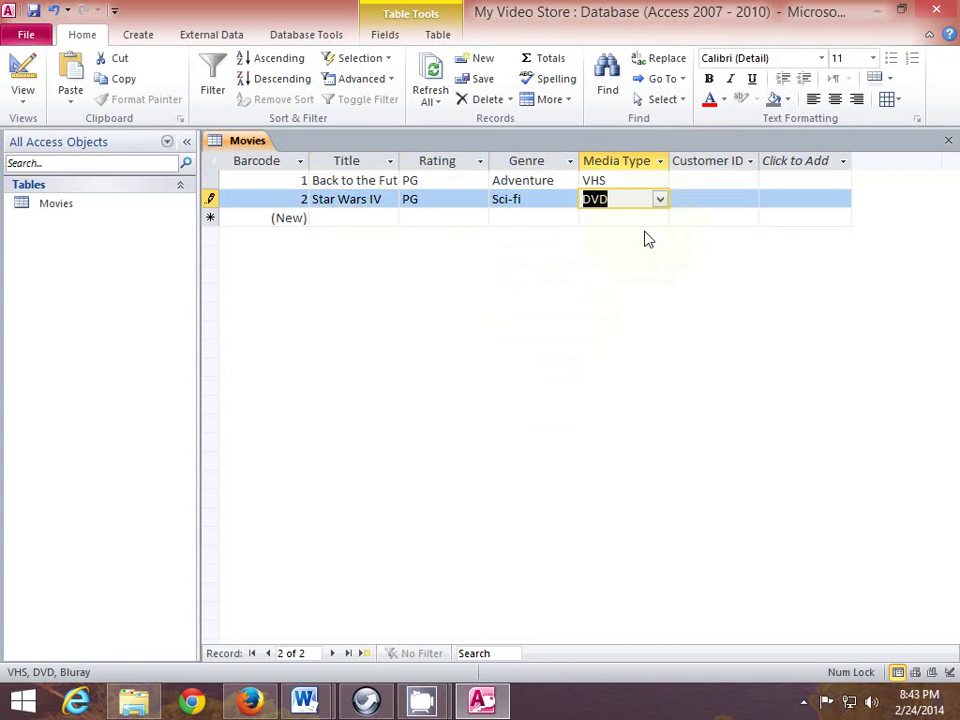
Add a third movie record titled Star Wars V with the rating PG
key(Tab)
key(Tab)
key(Tab)
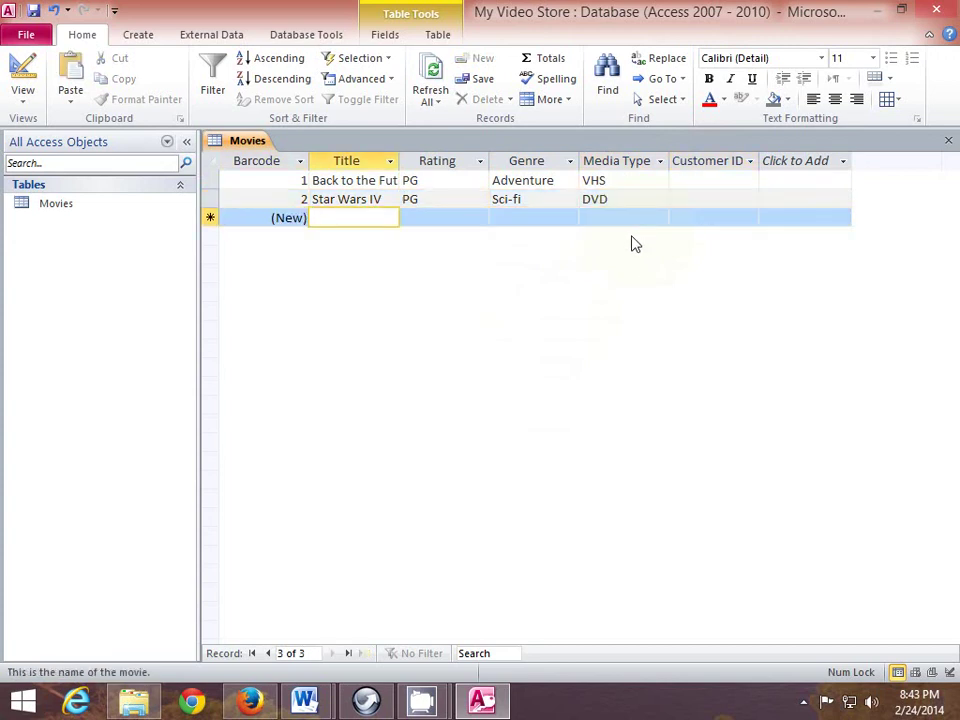
text(Star Wa)
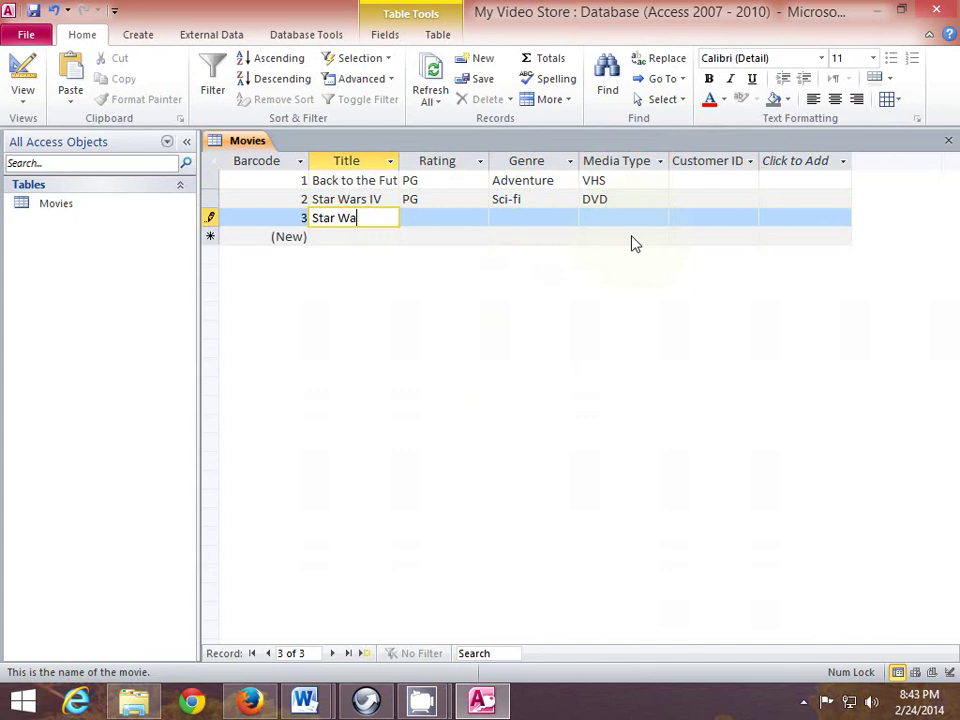
text(rs V)
key(Tab)
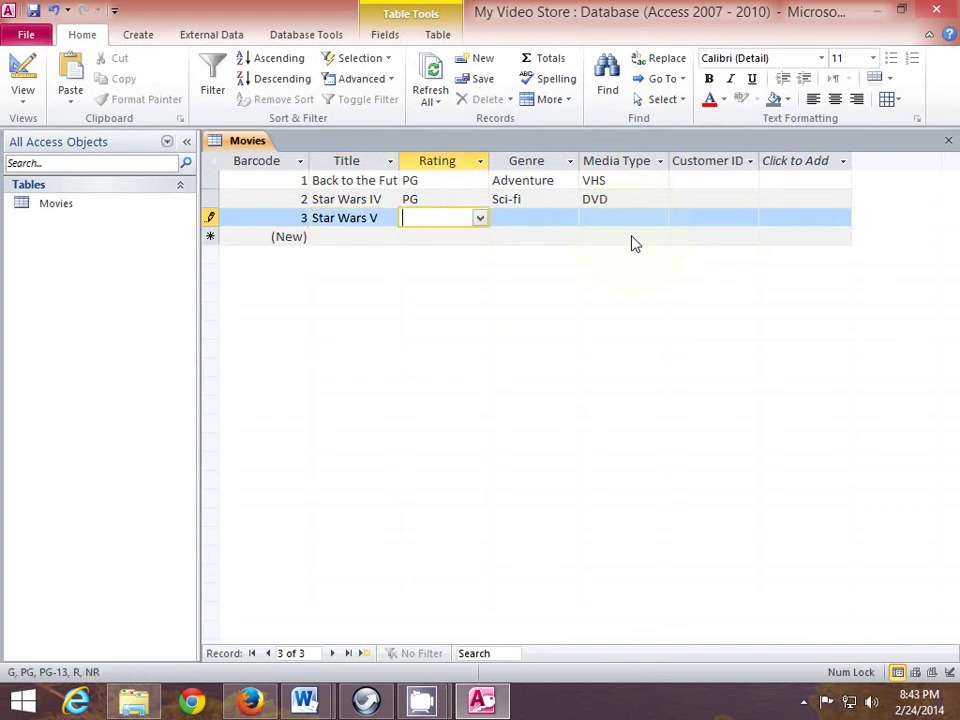
click(479, 220)
click(444, 254)
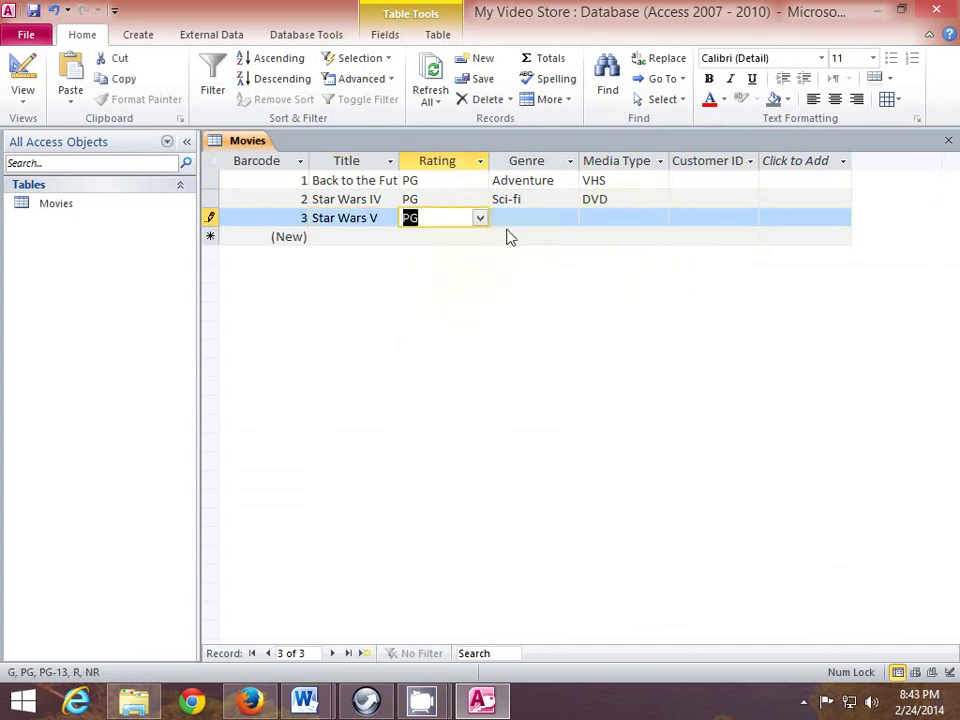
Set the Star Wars V record's genre to Sci-fi and its media type to DVD
click(555, 222)
click(569, 219)
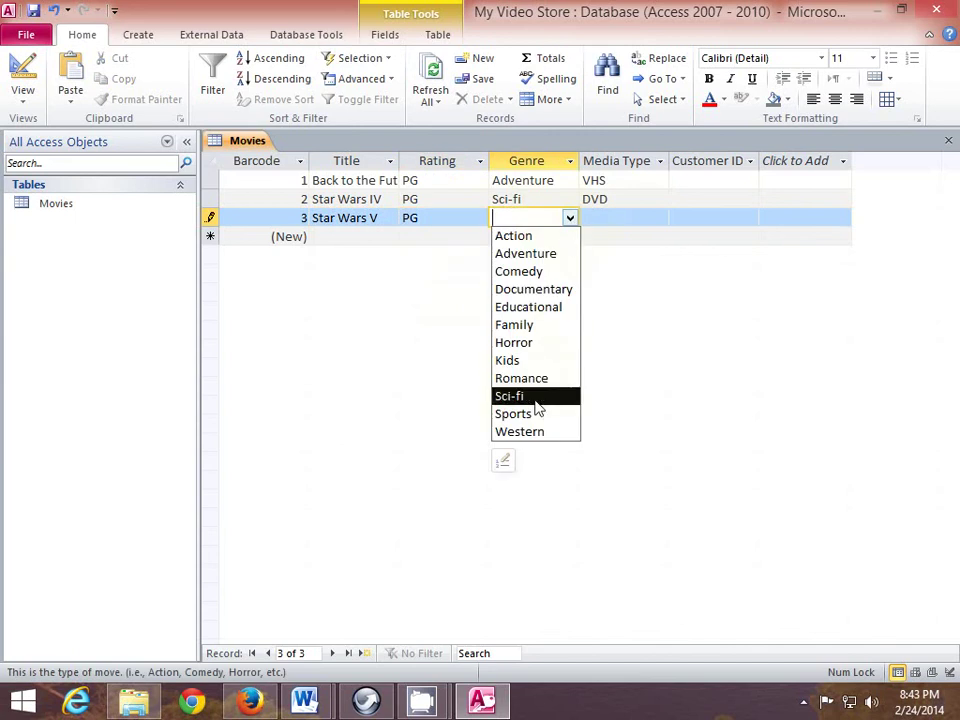
click(538, 400)
click(612, 220)
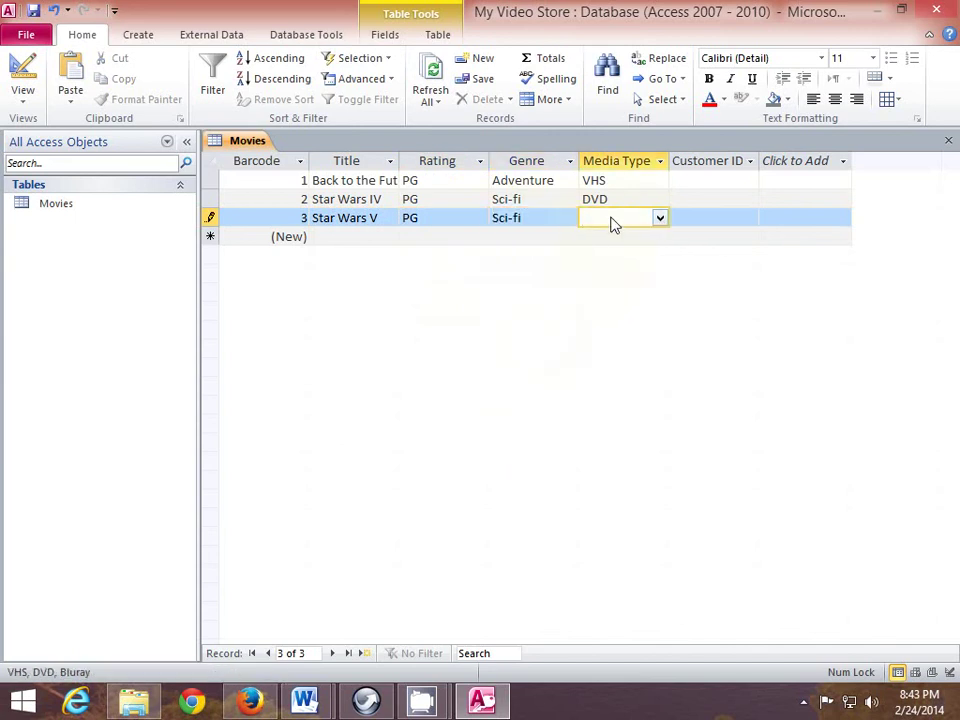
click(658, 219)
click(608, 253)
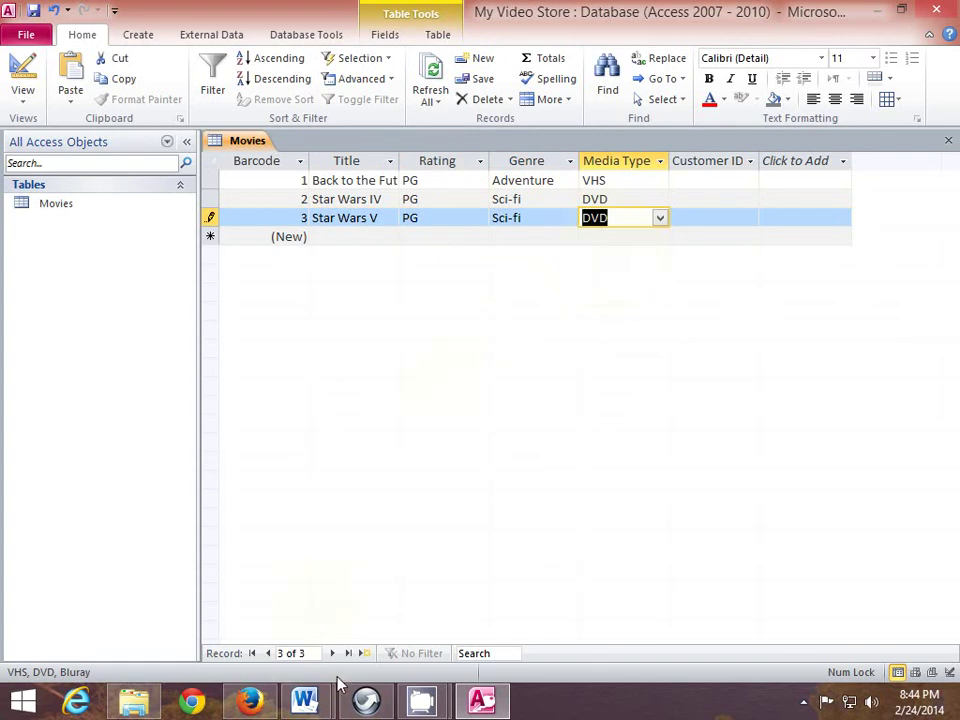
mouse_move(427, 710)
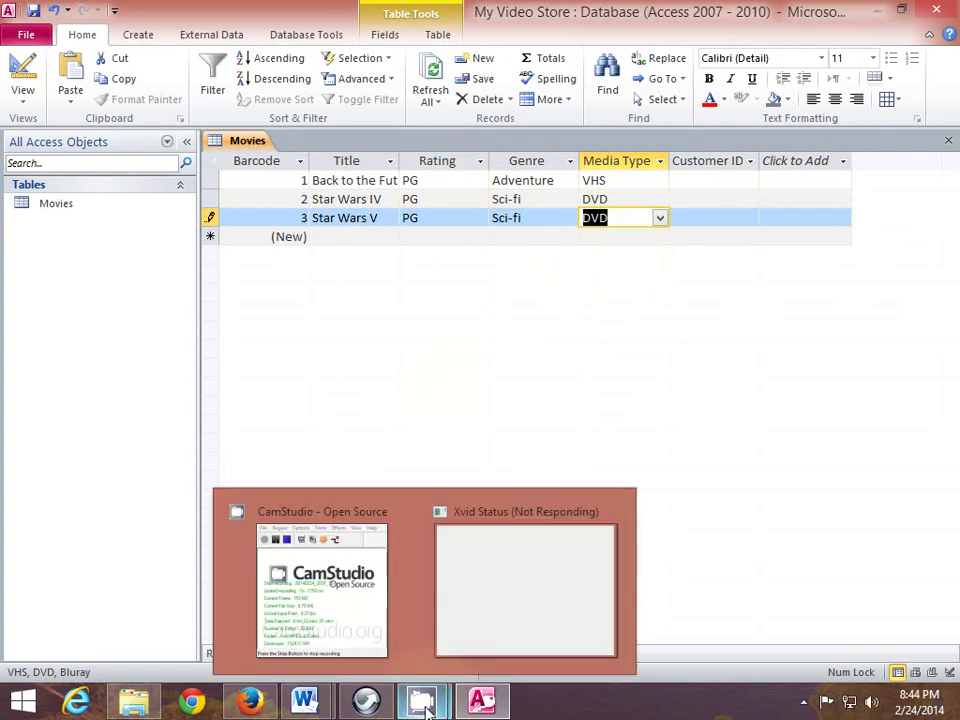